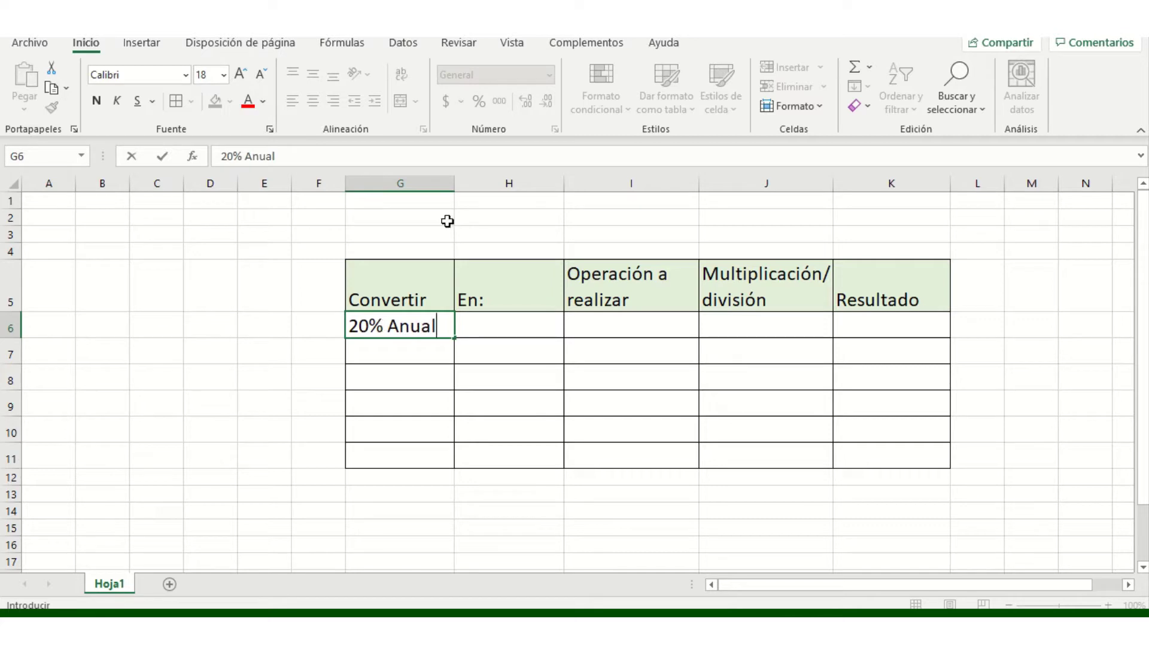
Widen column G to fit its text and enter "%Semestral" in cell H6
left_click(450, 183)
left_click_drag(455, 184, 480, 183)
double_click(520, 331)
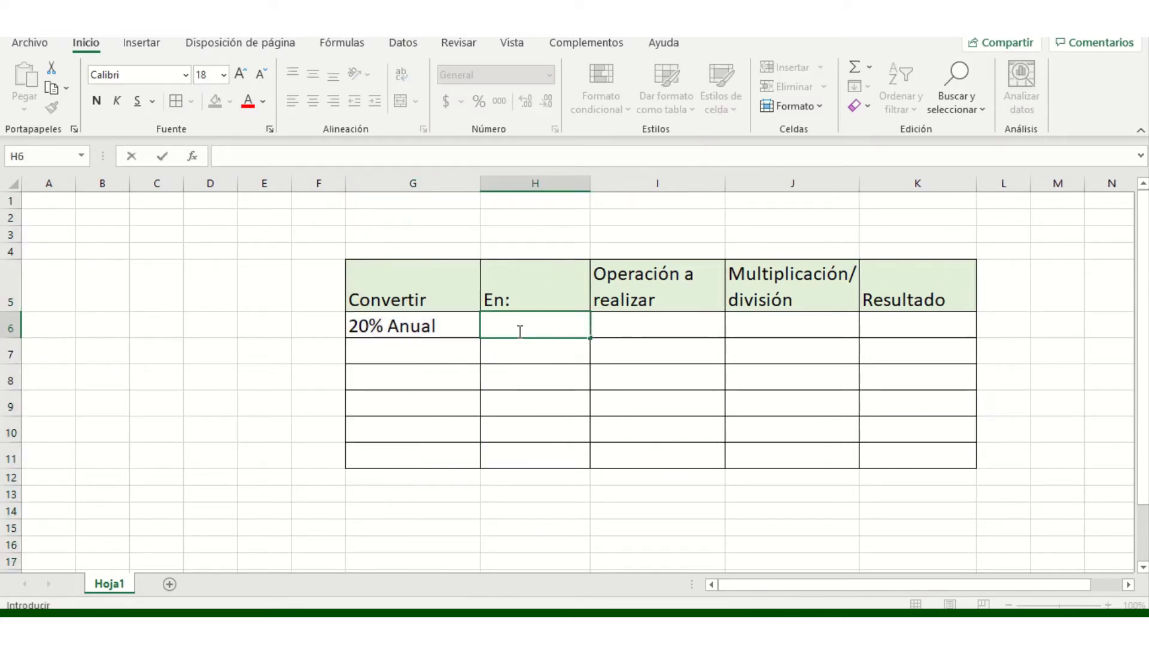
type("%")
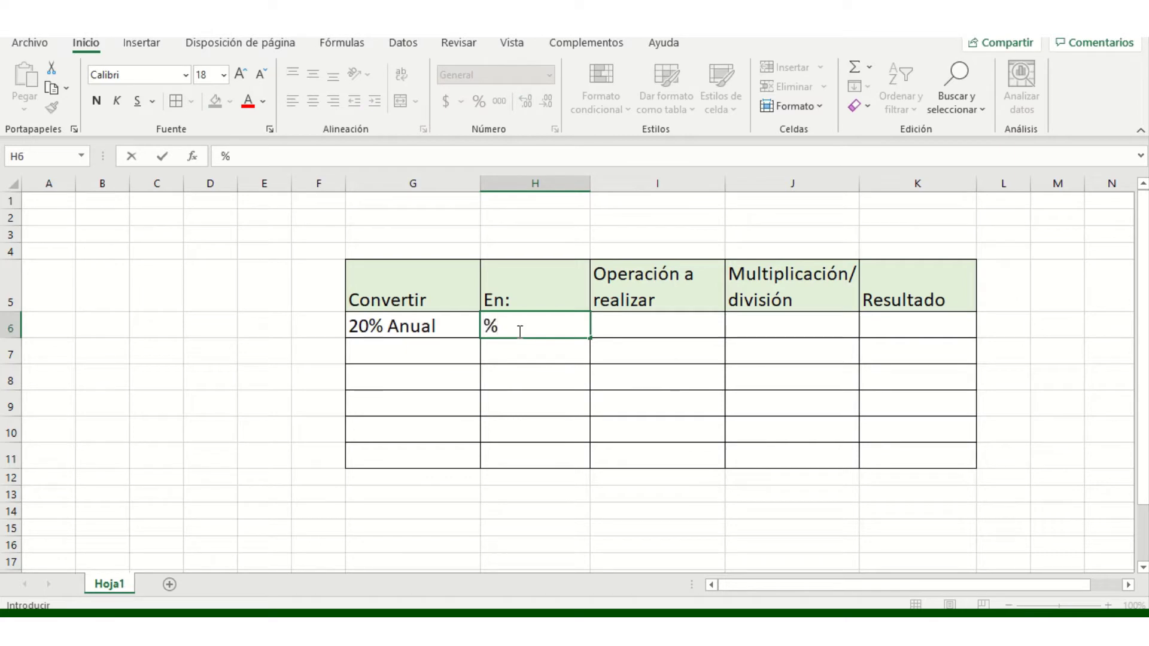
type("Semestr")
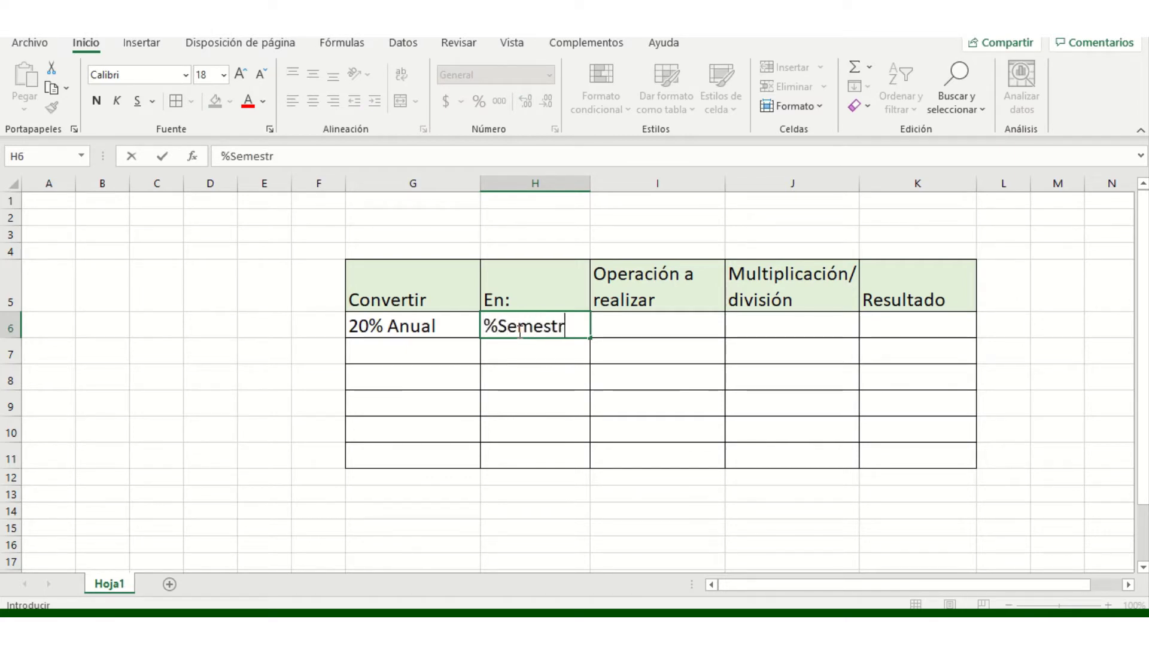
type("al")
Enter "Se divide" in cell I6 as the operation for the 20% annual rate
left_click(620, 329)
double_click(622, 329)
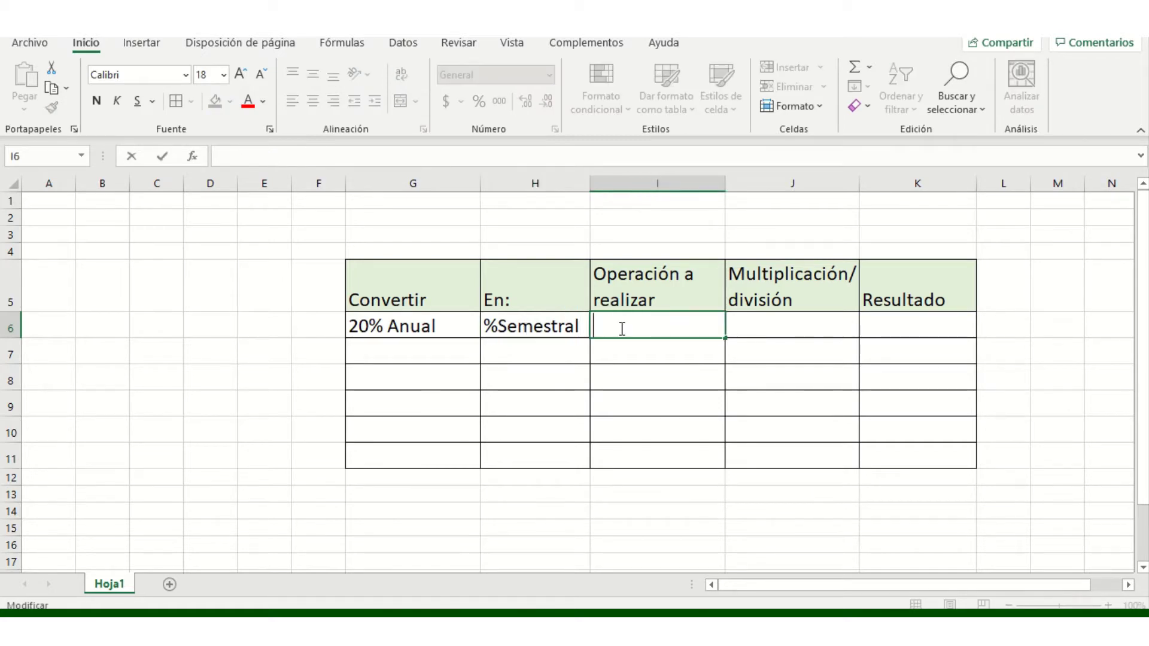
type("Divi")
key("BackSpace")
key("BackSpace")
key("BackSpace")
key("BackSpace")
type("Se divide")
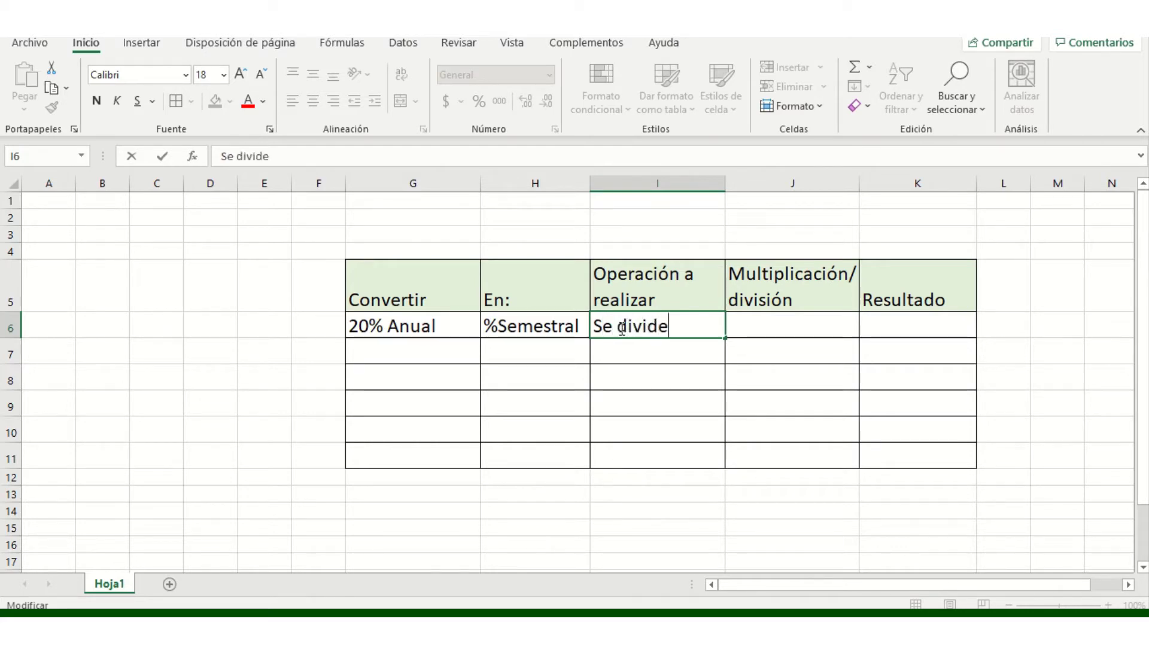
Enter "Entre 2" in cell J6 as the divisor for the annual-to-semestral conversion
left_click(761, 321)
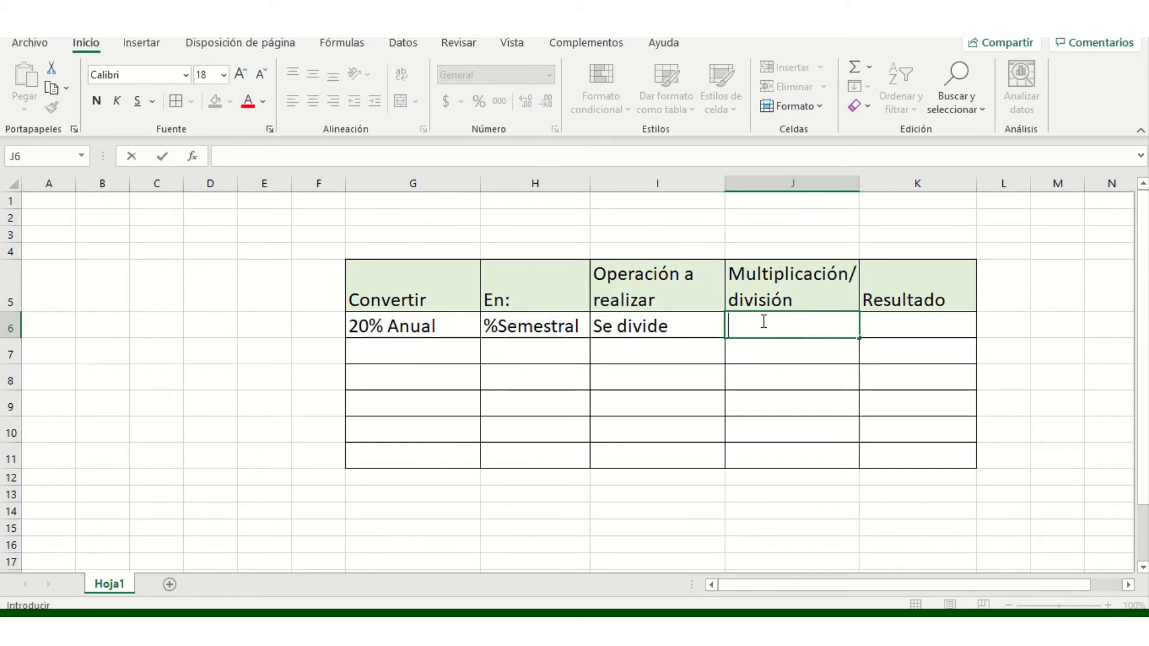
type("Ente")
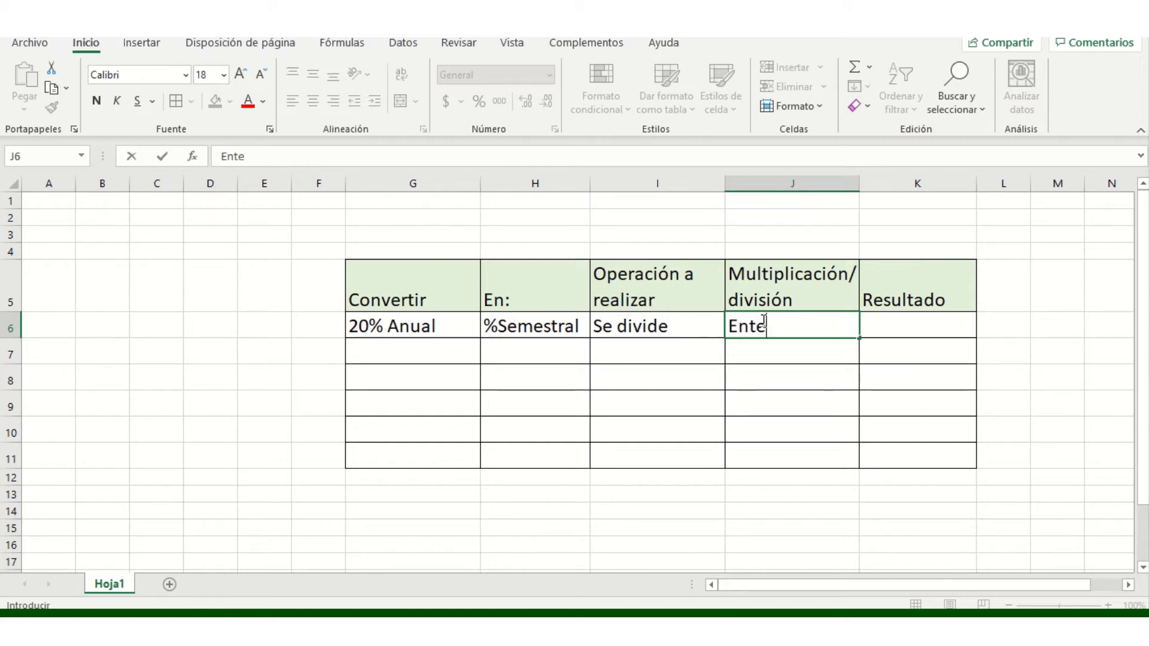
key("BackSpace")
type("re 2")
Enter "10% semestral" as the first conversion's result in cell K6
left_click(929, 325)
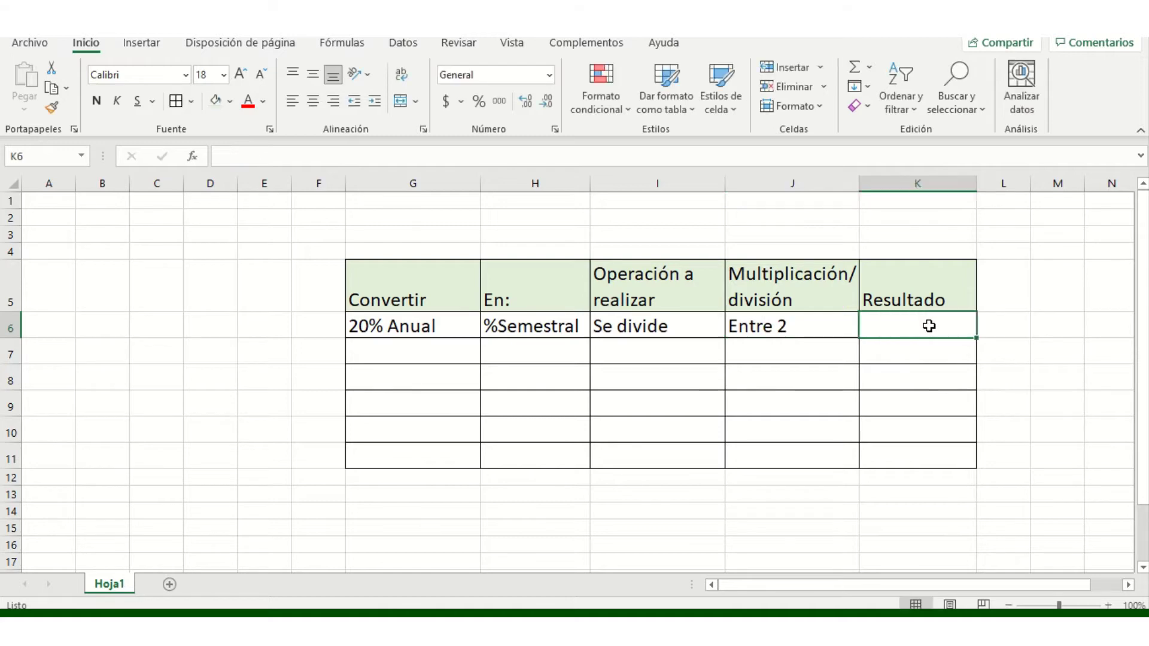
double_click(929, 326)
type("1")
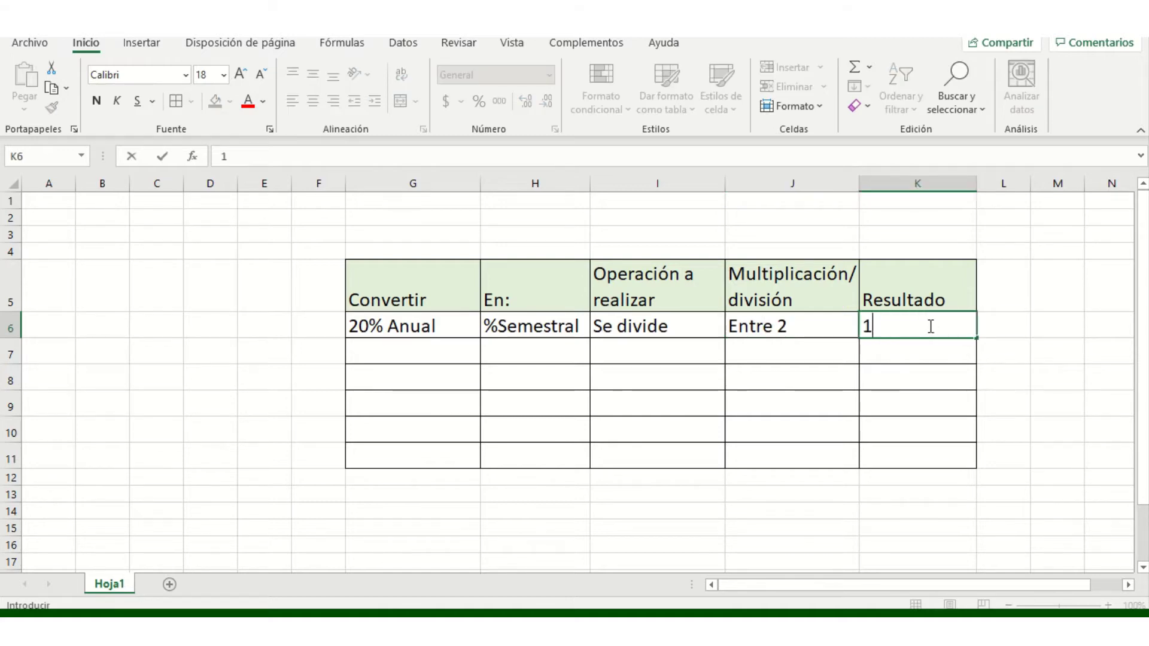
type("0% semestral")
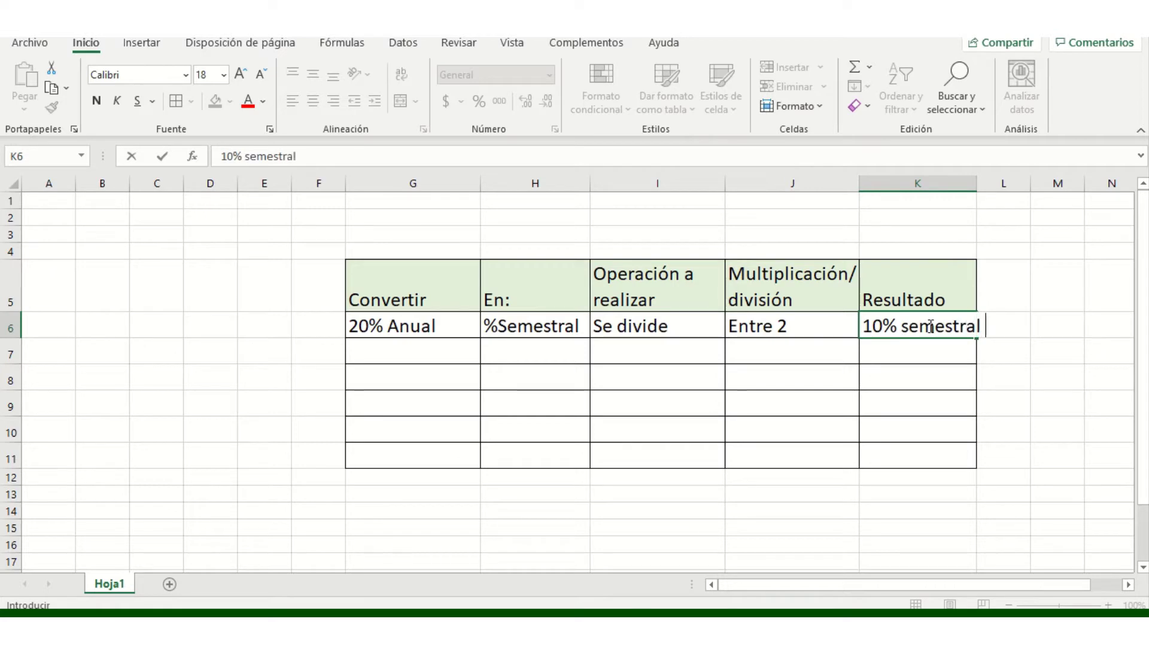
Widen column K to fit its text and center the contents of range G5:K12 horizontally
left_click(1076, 339)
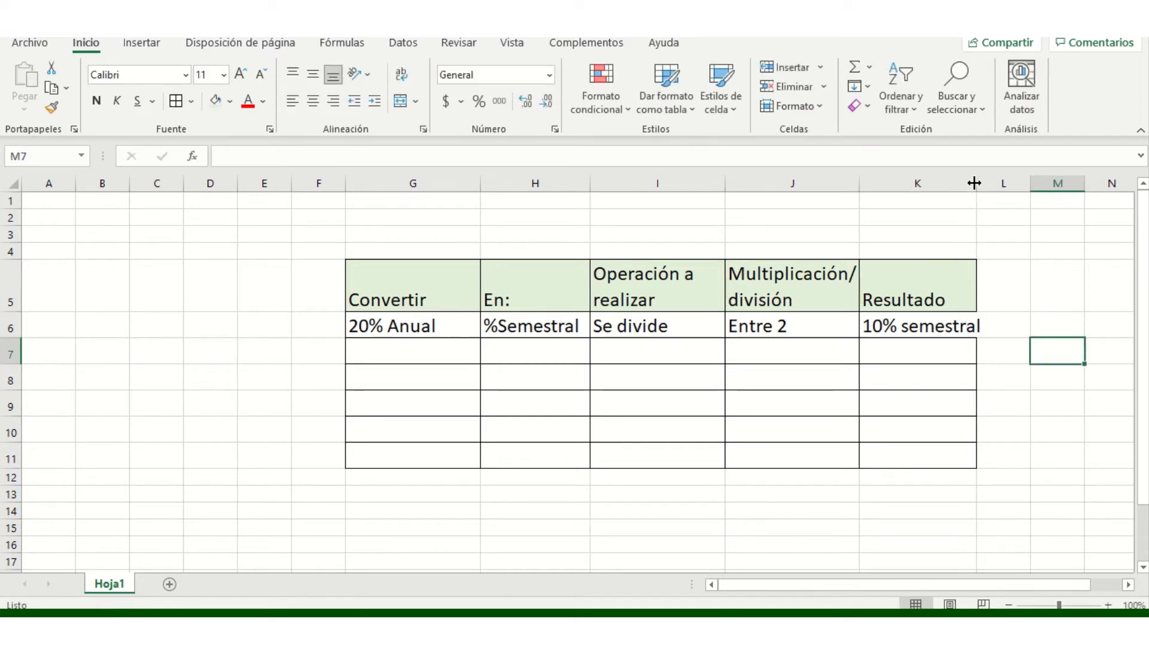
left_click_drag(975, 183, 1003, 180)
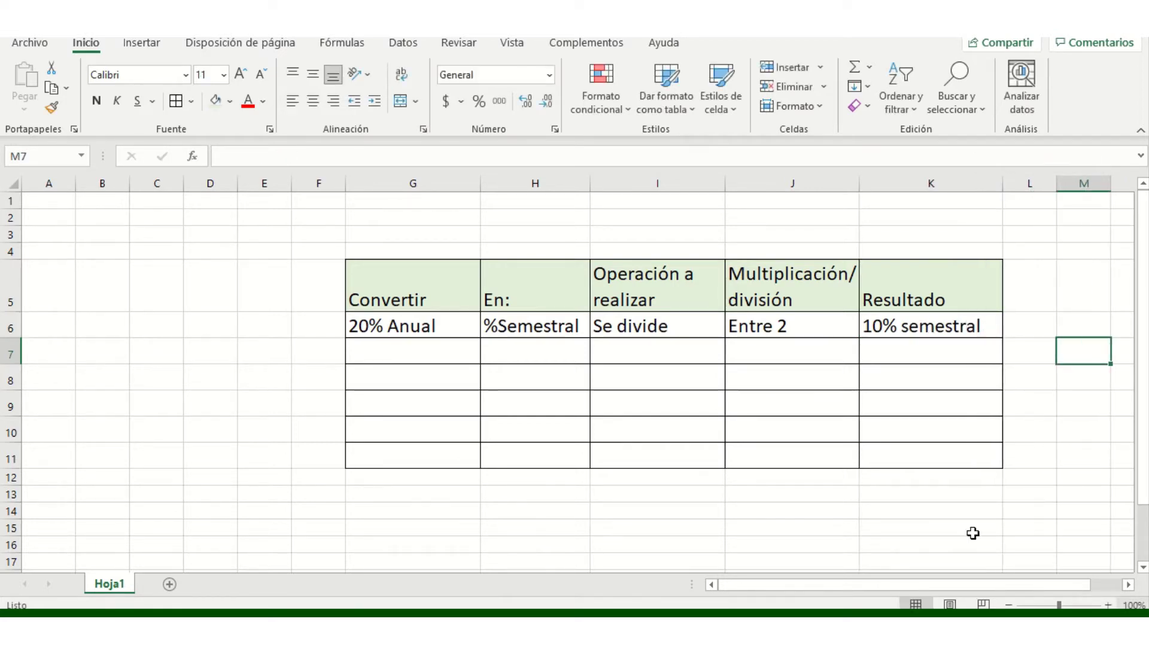
left_click_drag(407, 293, 943, 476)
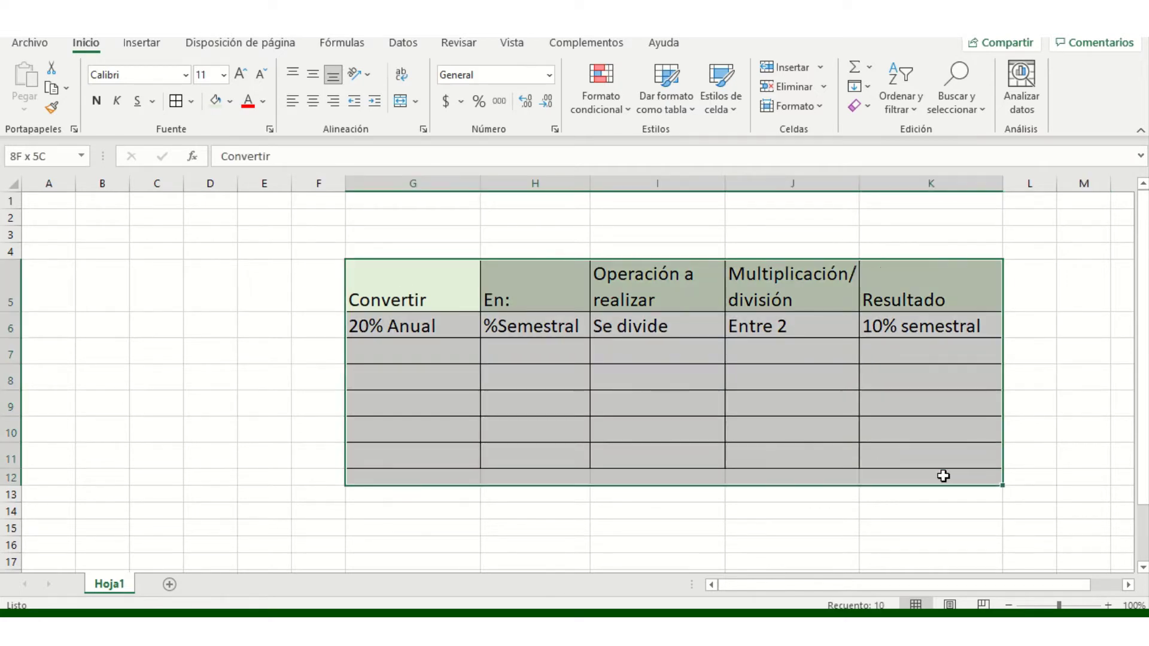
left_click(313, 100)
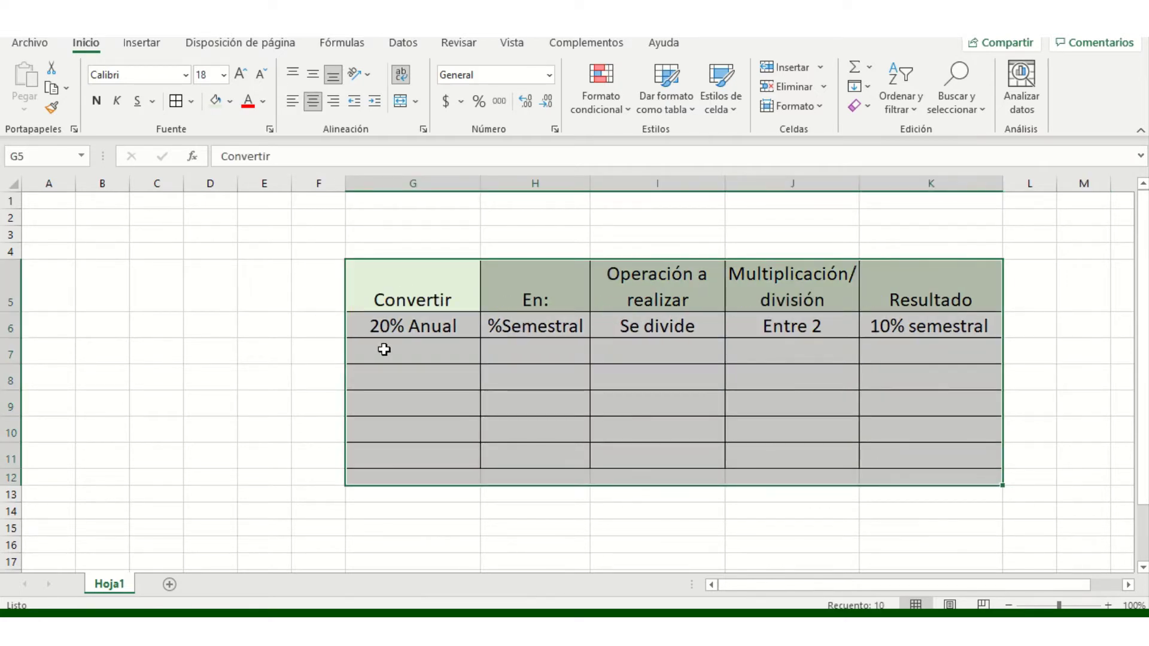
Start the second conversion row with "10 % semestral" in G7 and "% Mensual" in H7
left_click(384, 350)
double_click(388, 349)
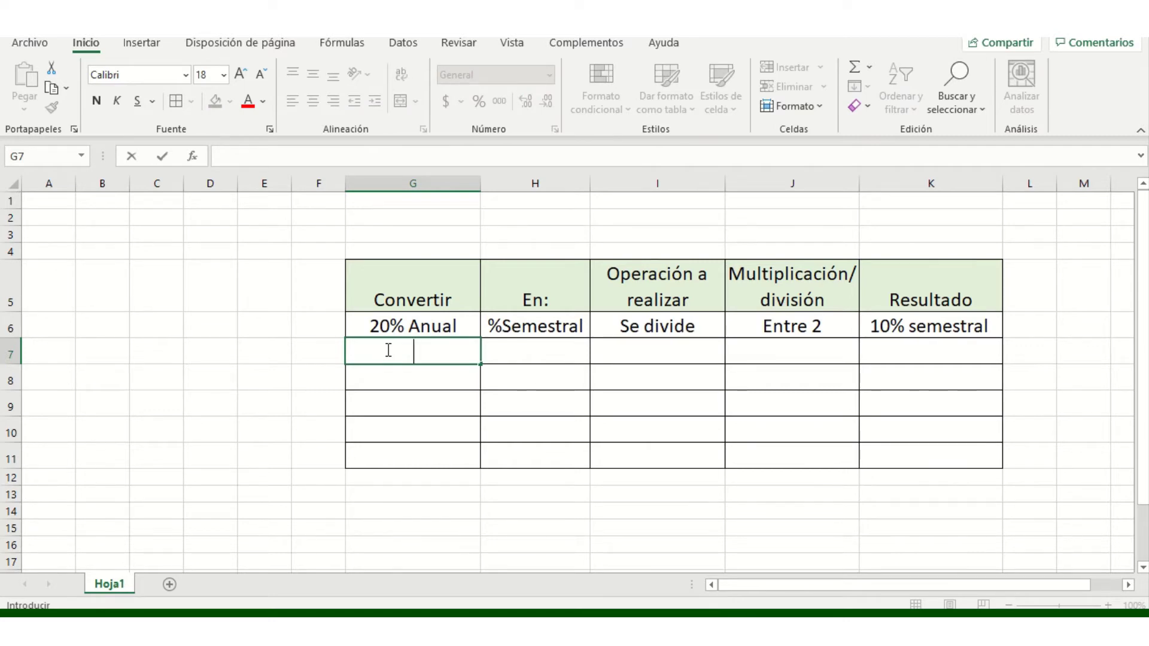
type("10 % semestr")
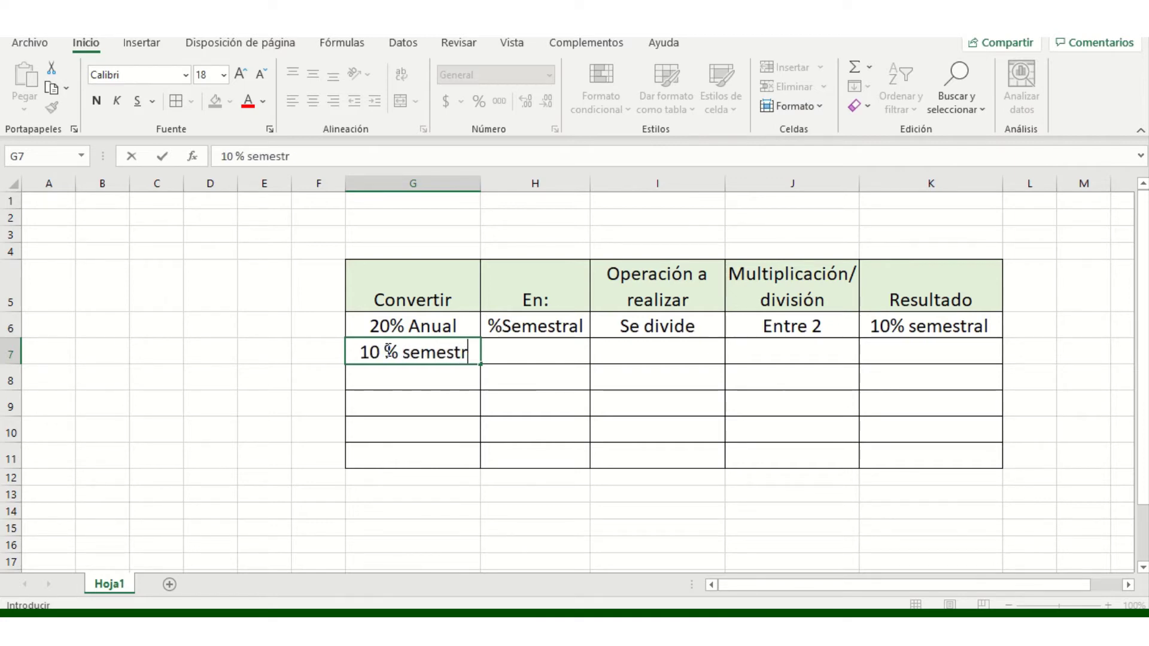
type("al")
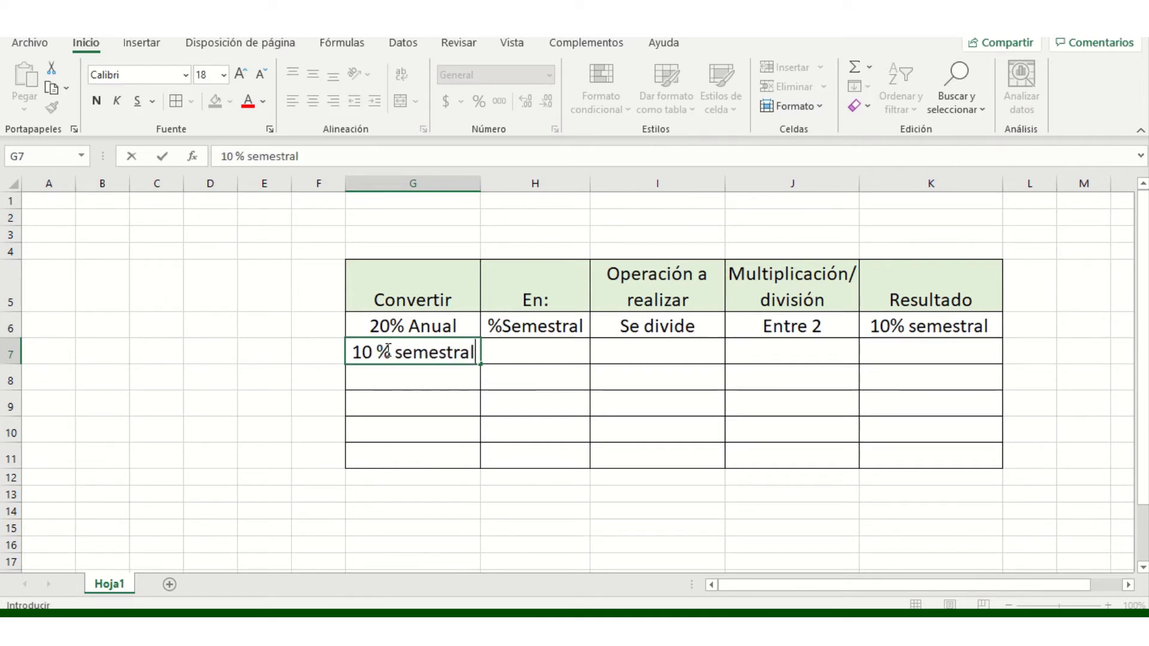
double_click(547, 349)
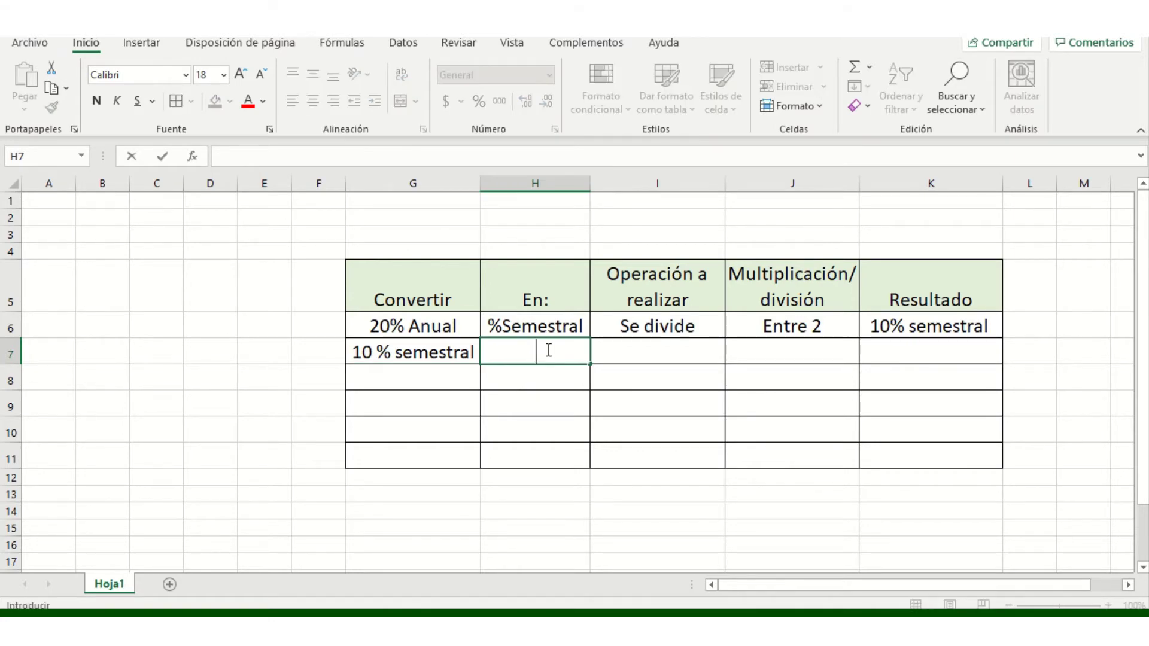
type("% Mensual")
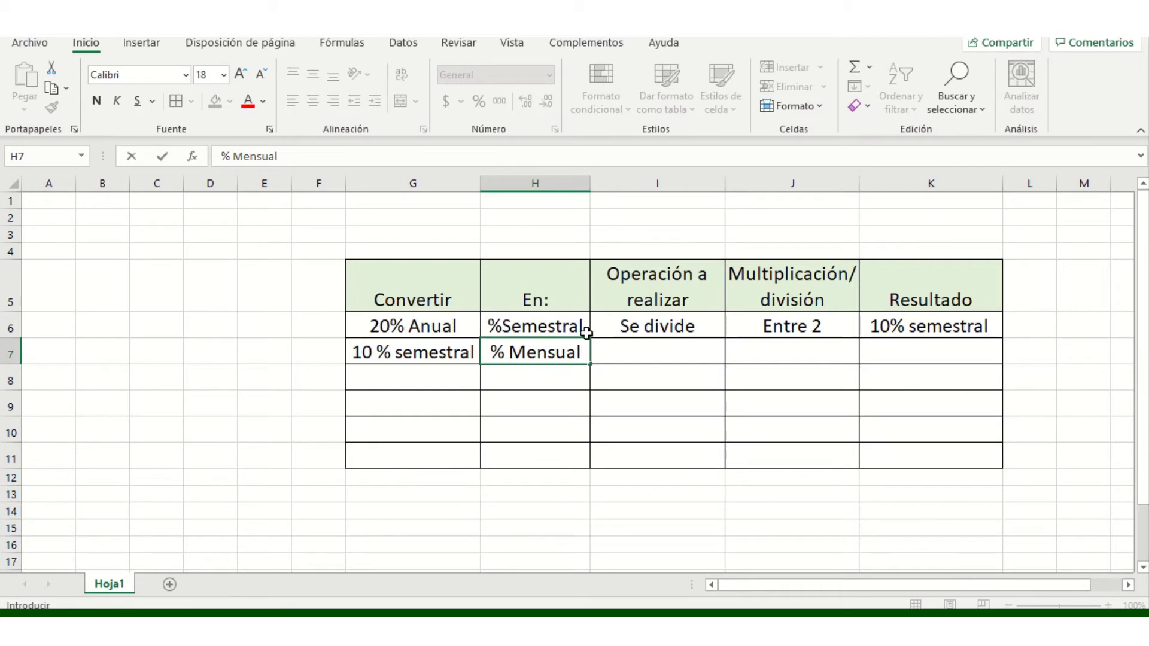
Enter "Se divide" in I7 and the divisor 6 in J7
left_click(633, 342)
type("S")
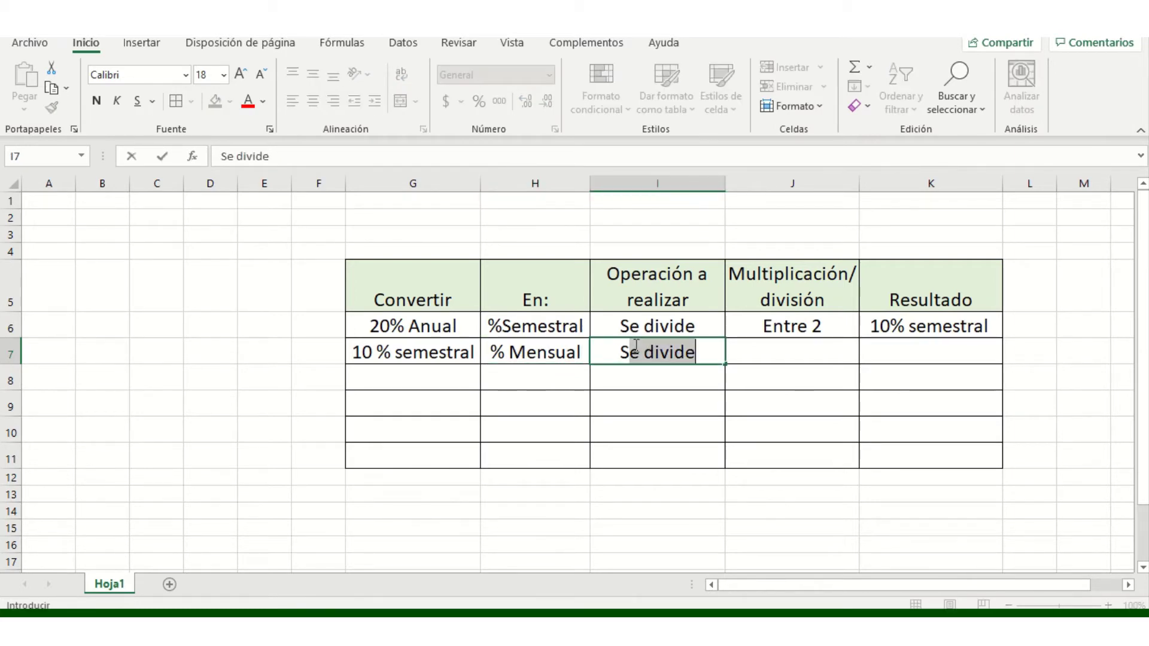
type("e divide")
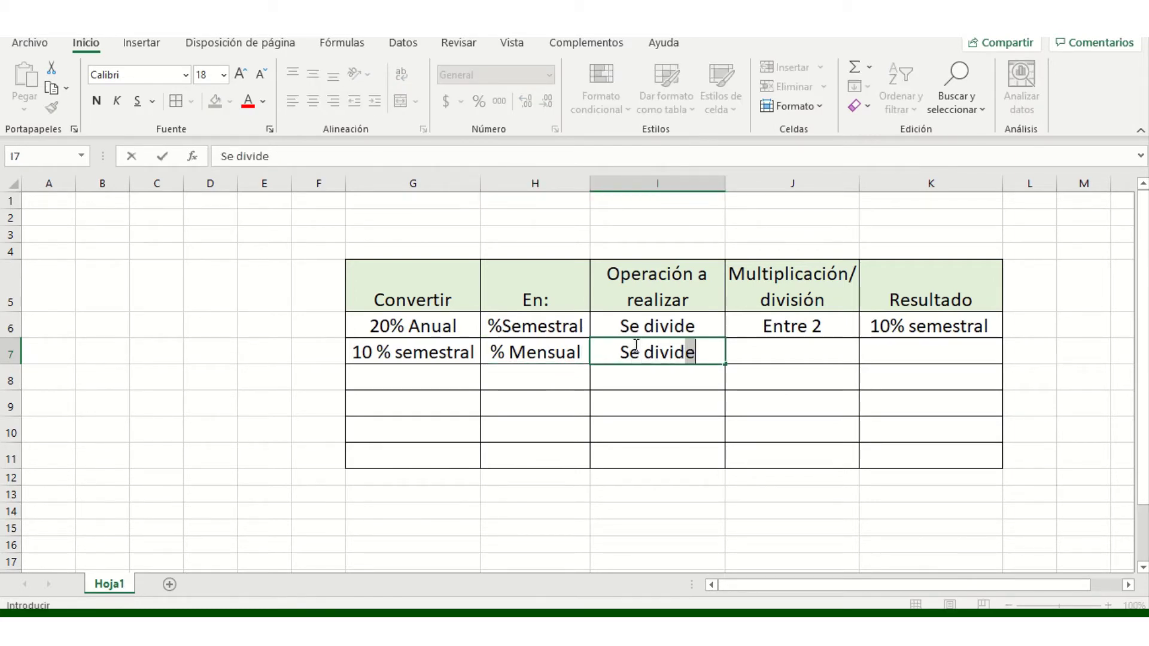
double_click(766, 349)
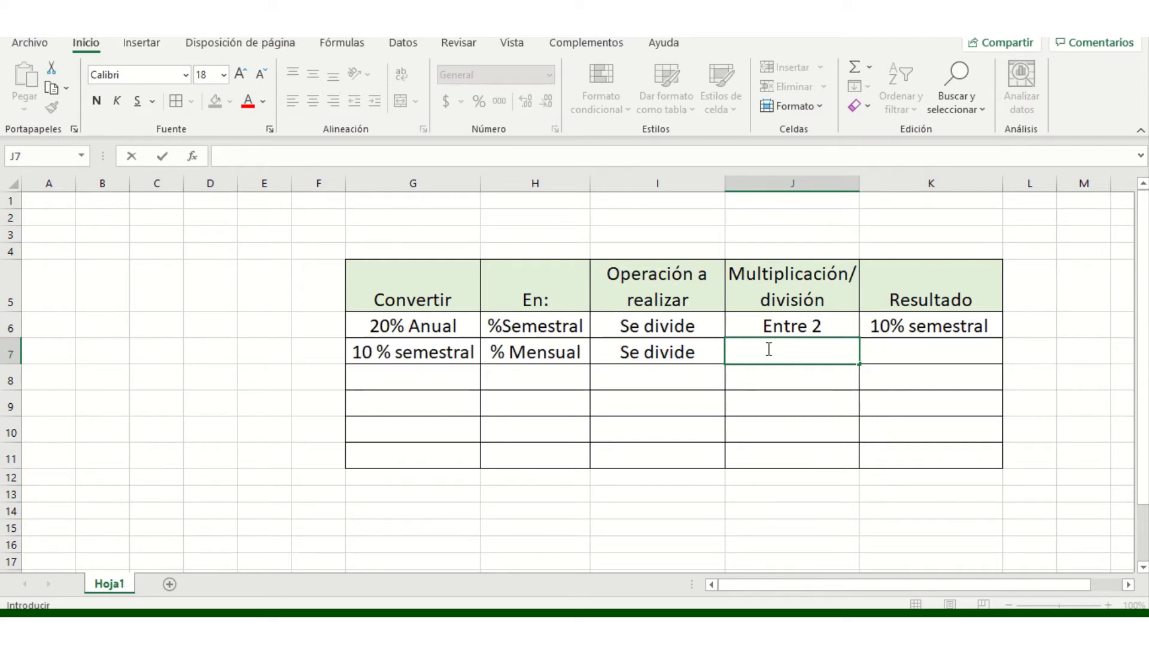
type("6")
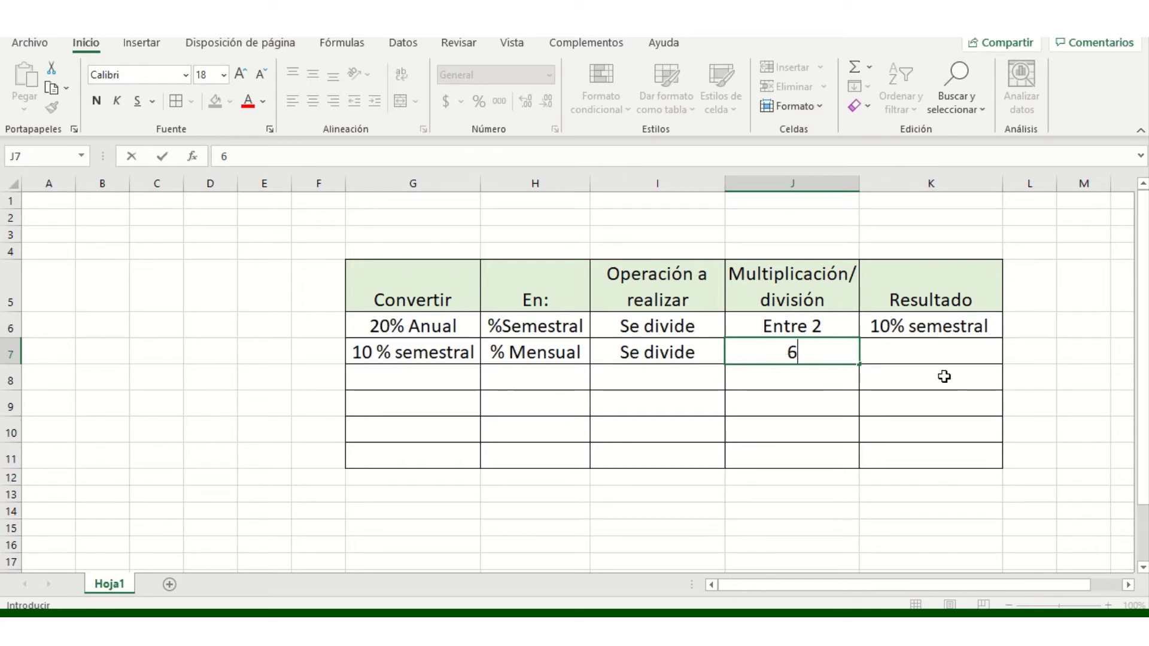
left_click(927, 356)
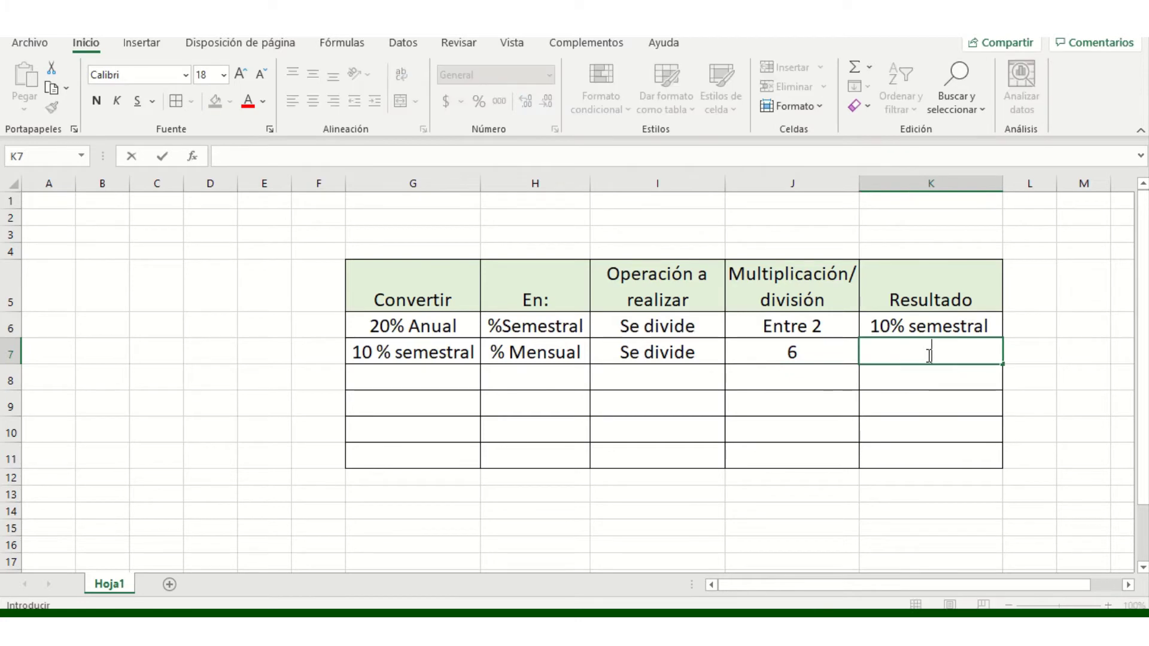
Calculate the monthly rate outside the table with the formula =10/6 in cell M7
left_click(1089, 353)
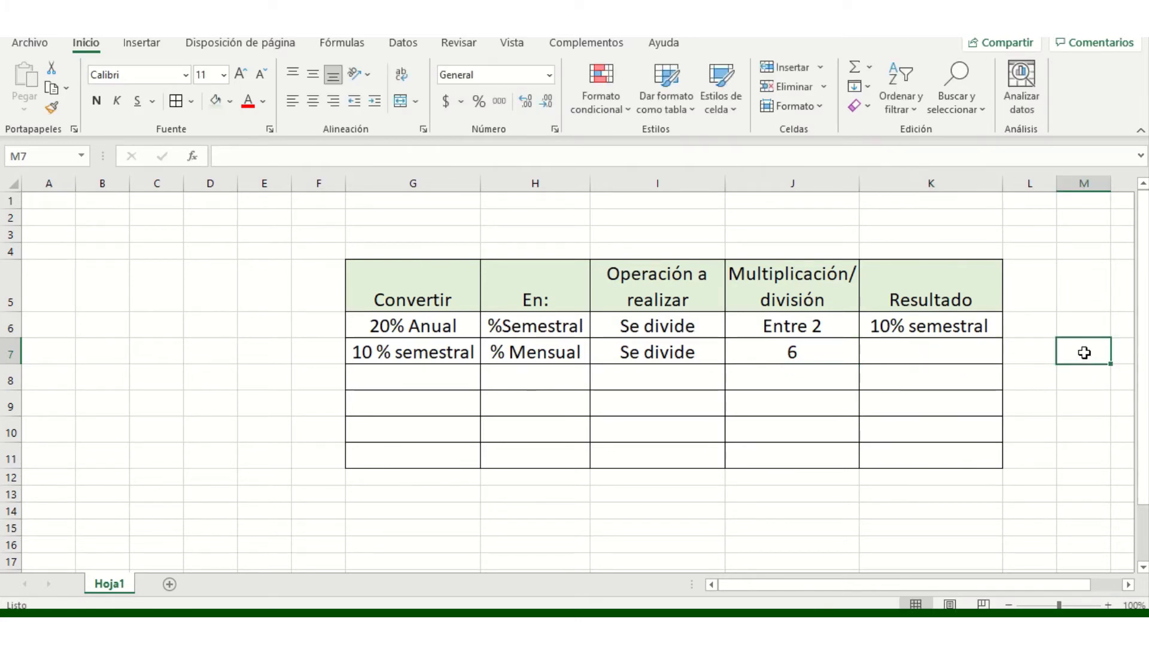
double_click(1087, 353)
type("=10/6")
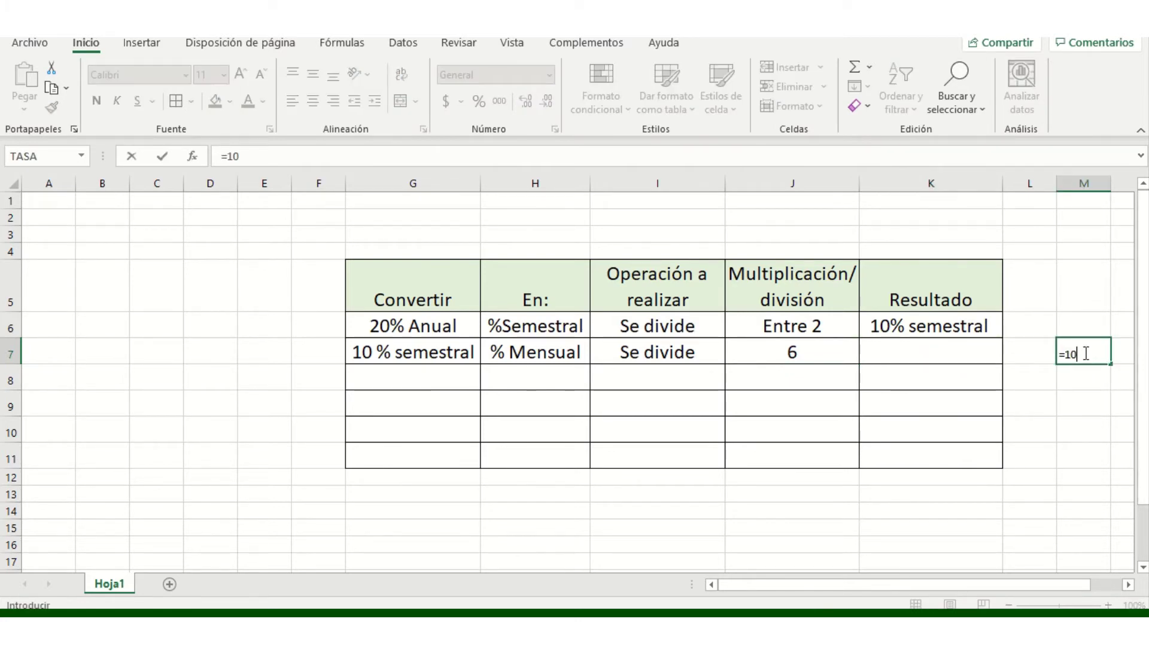
key("Return")
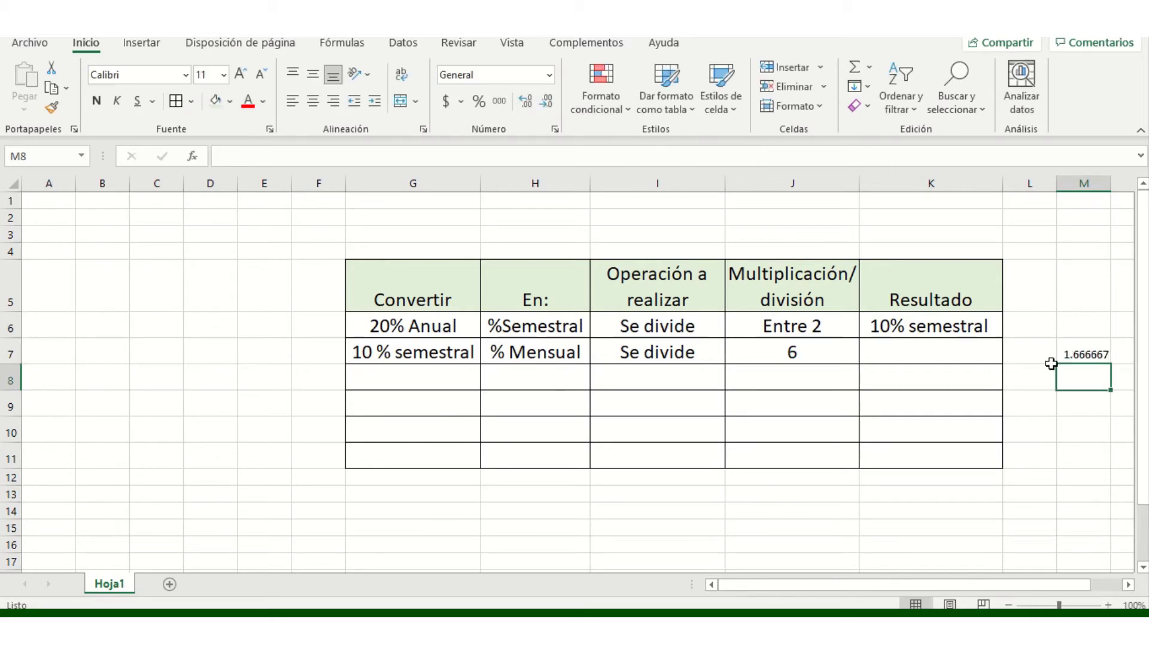
Enter "1.6% mensual" as the result in K7 and clear the helper calculation in M7
left_click(887, 357)
double_click(891, 358)
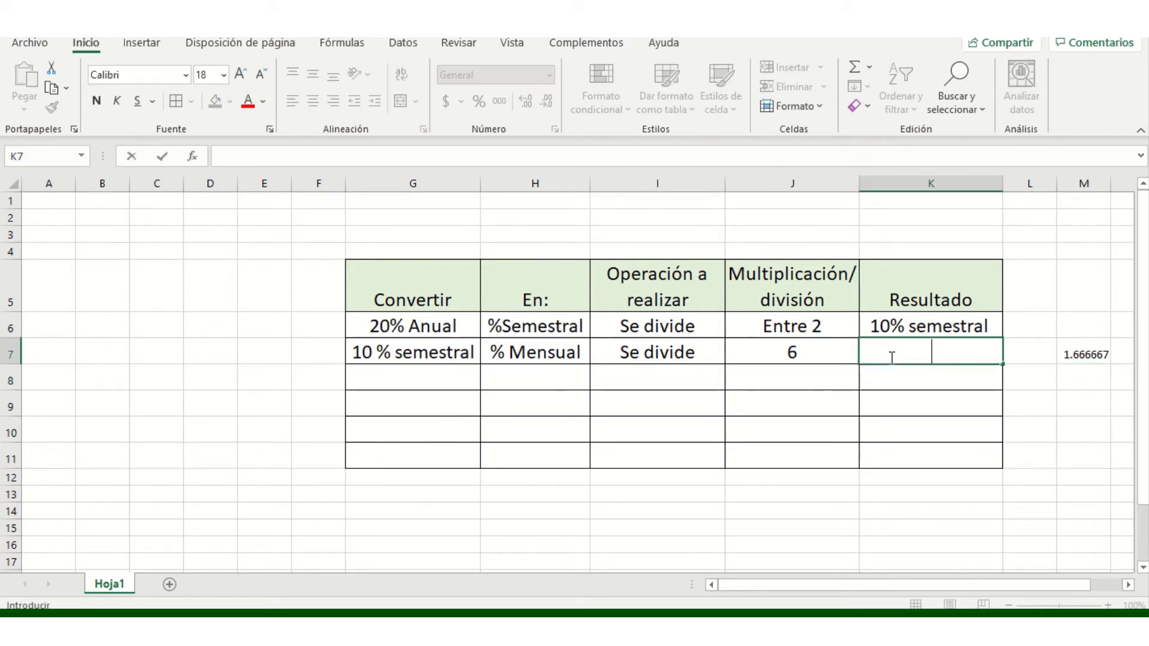
type("1.6")
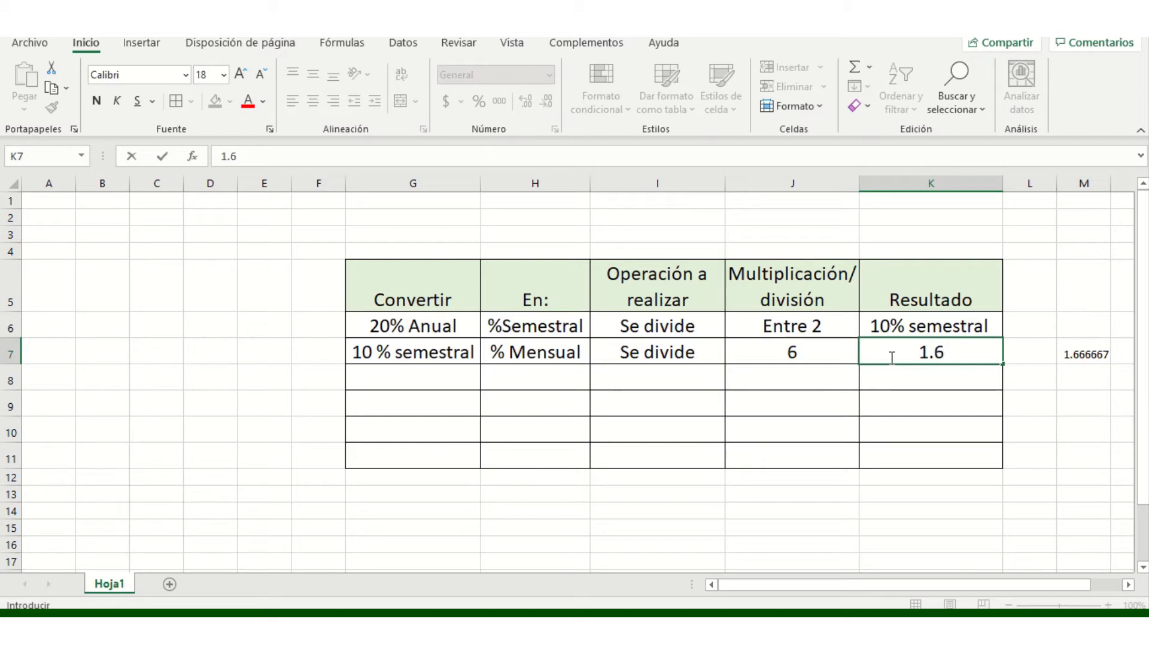
type("%")
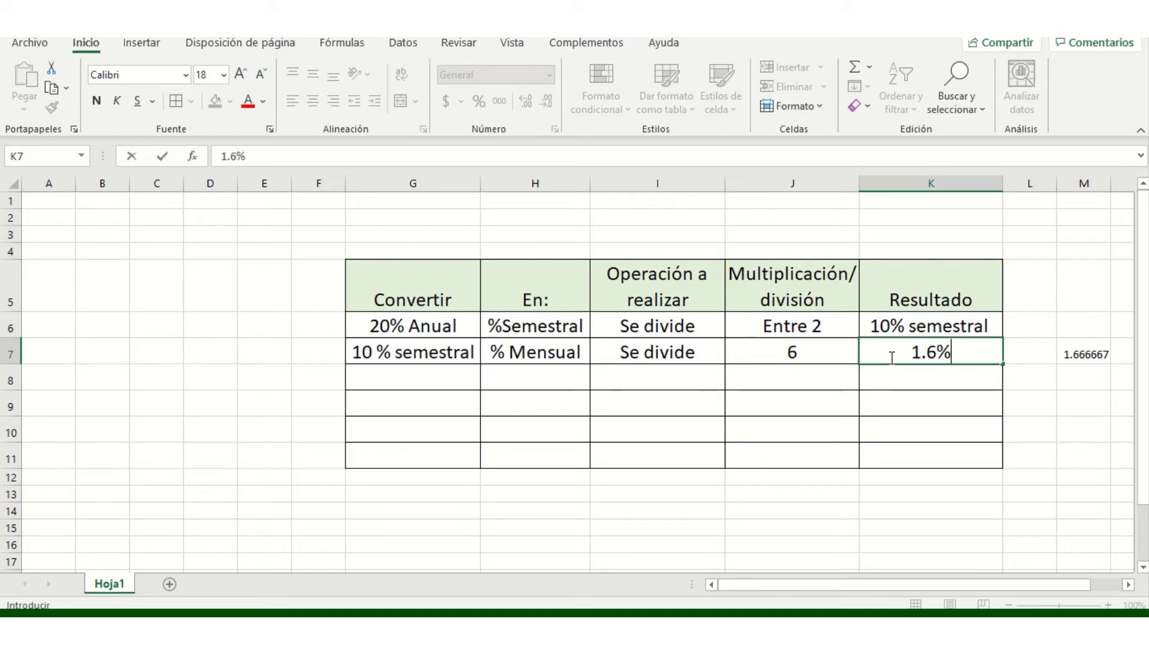
type(" mensual")
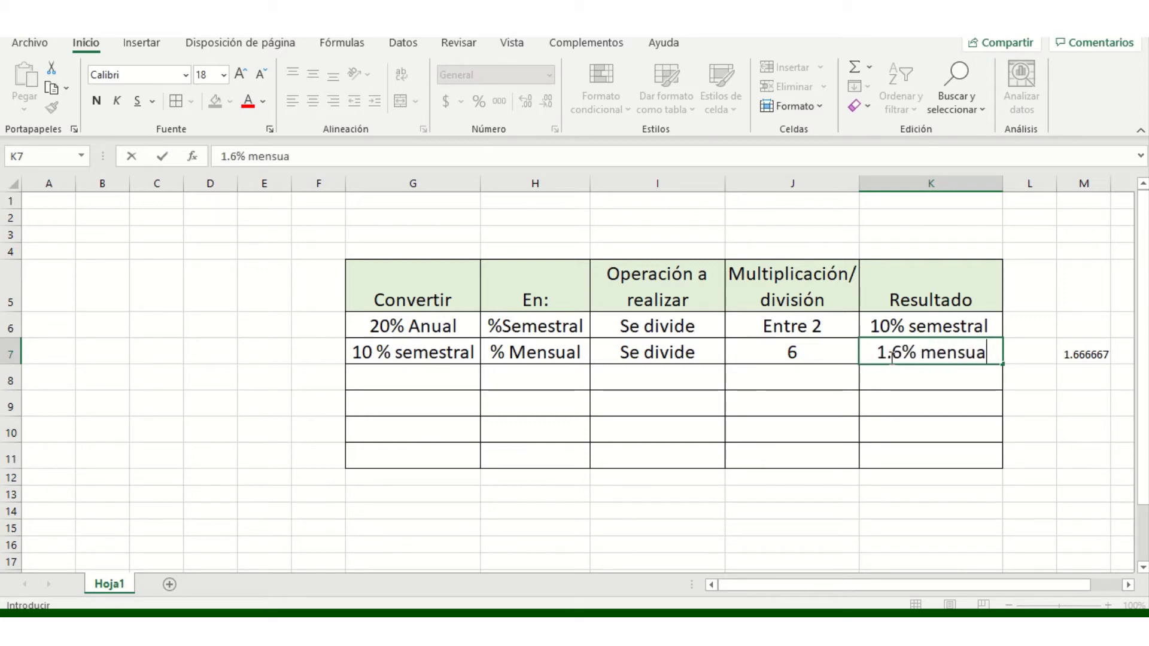
left_click(1058, 345)
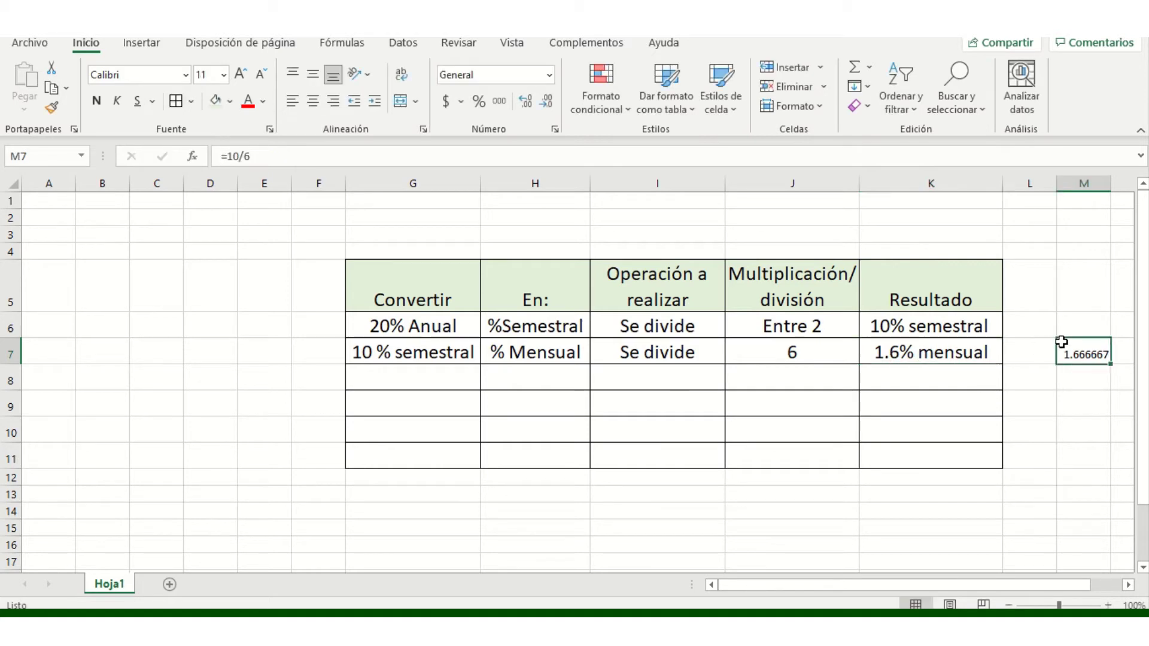
key("BackSpace")
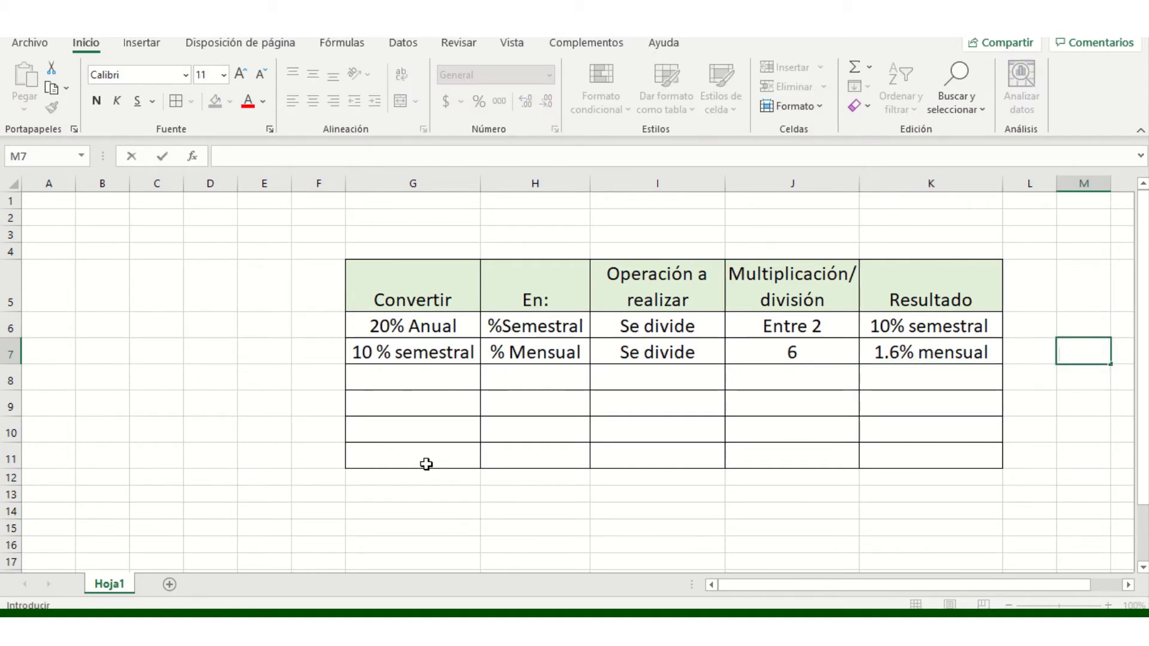
Fill the last two table rows, G11:K11 and G10:K10, with the lightest blue theme colour
left_click_drag(424, 462, 874, 451)
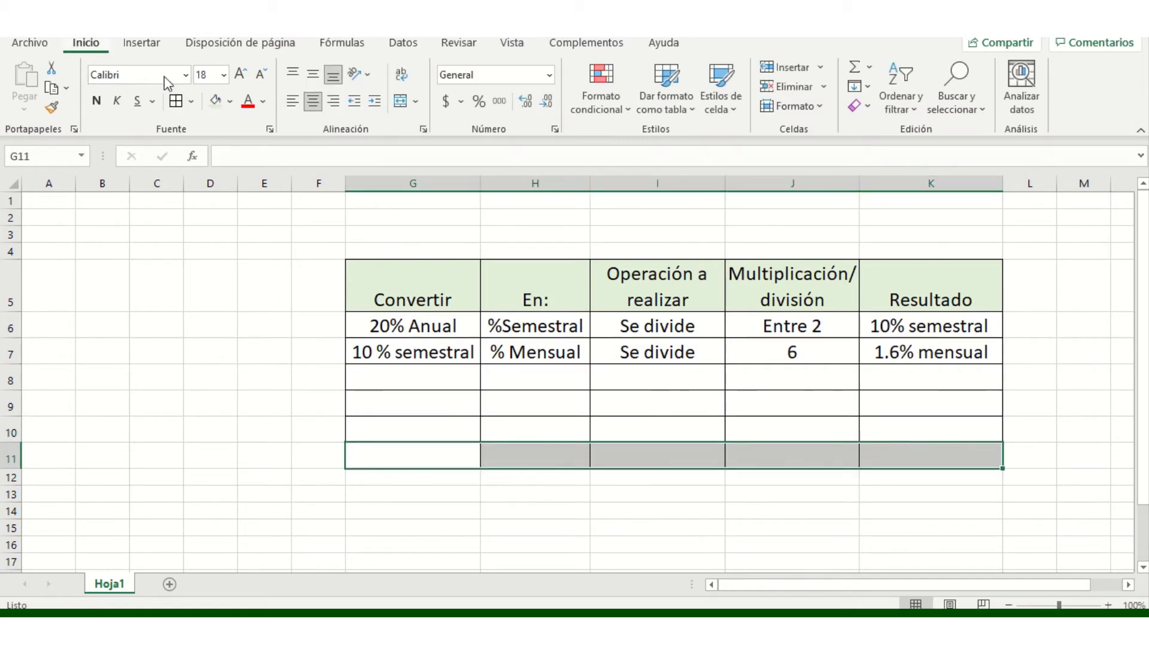
left_click(231, 102)
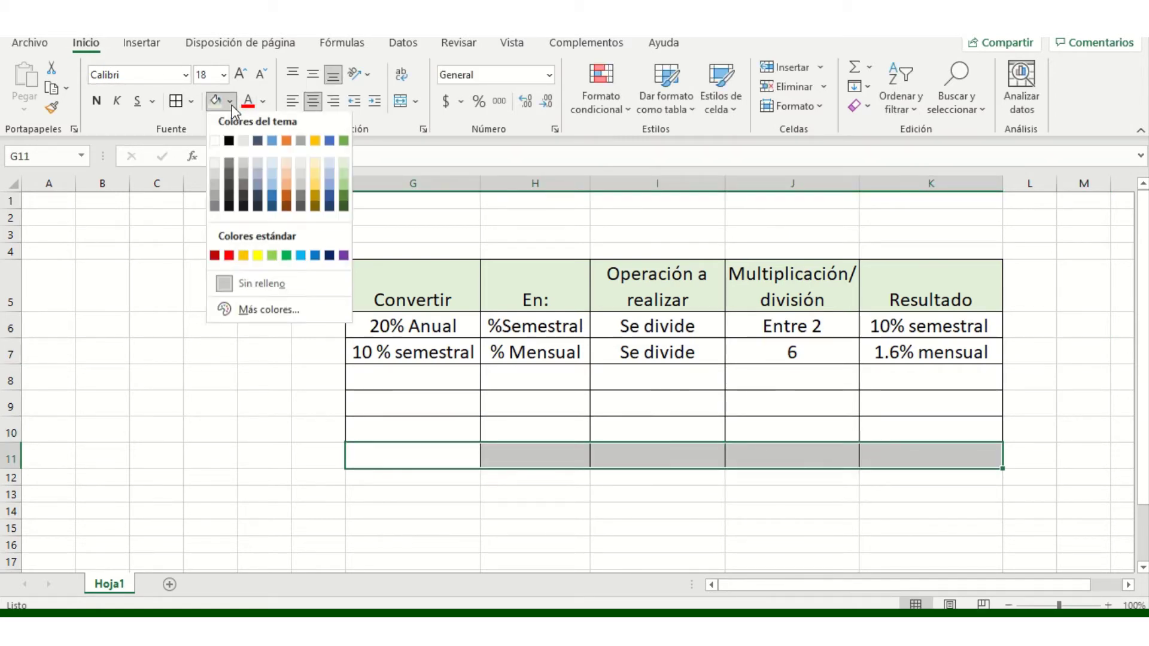
left_click(269, 167)
left_click(413, 375)
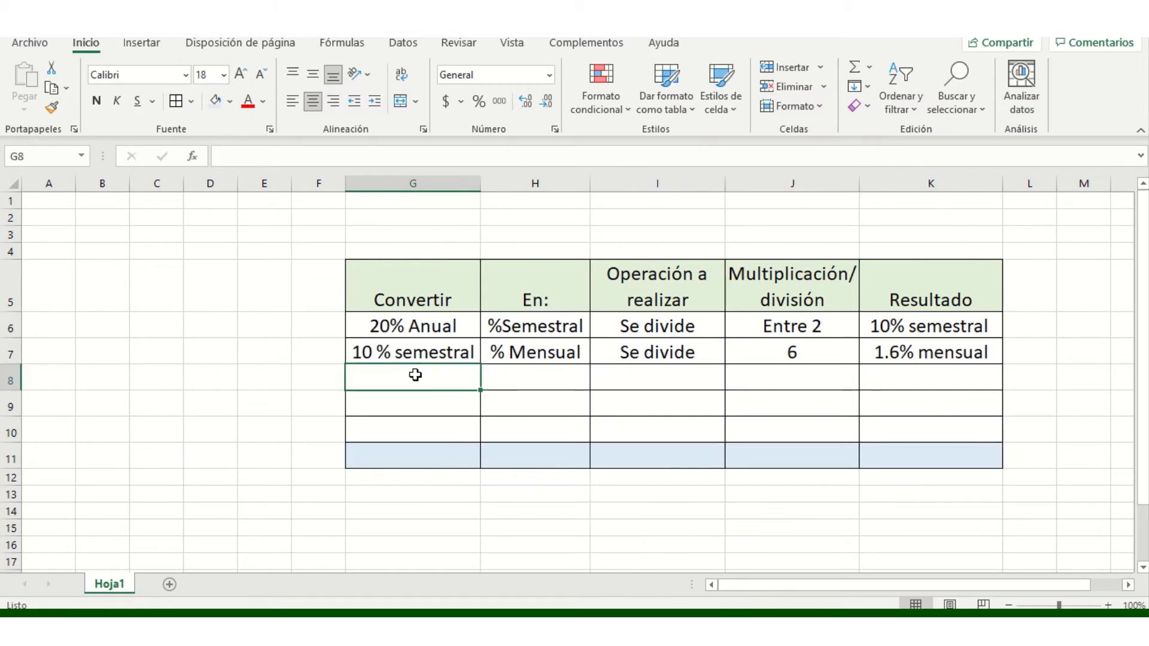
double_click(417, 375)
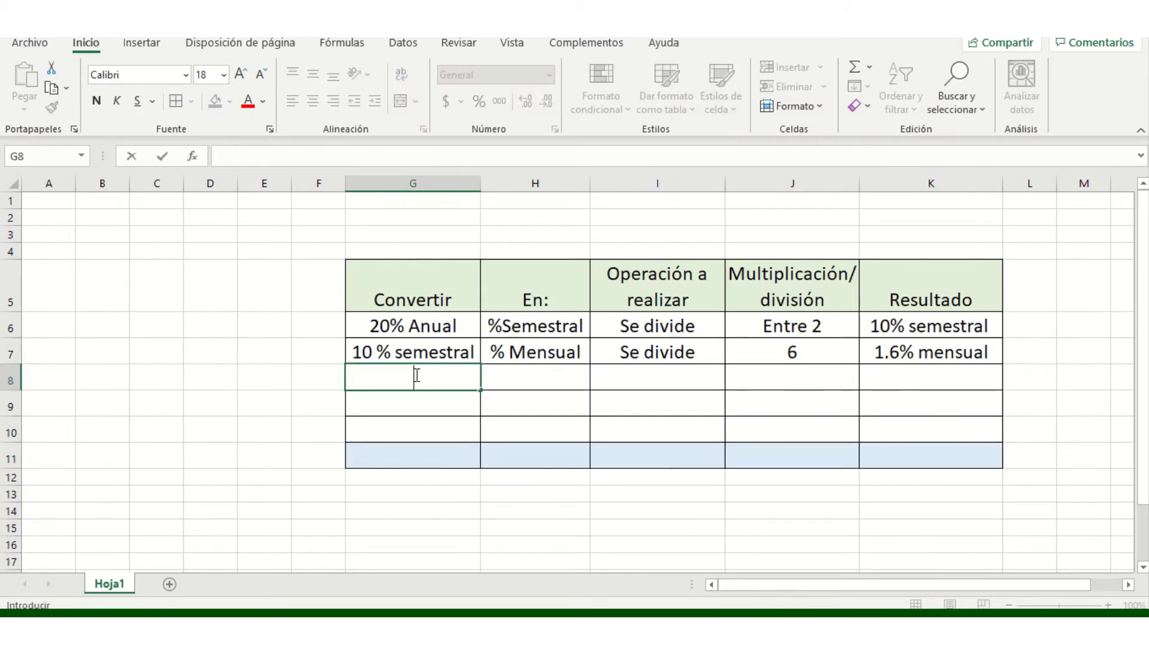
left_click_drag(398, 436, 903, 431)
left_click(214, 101)
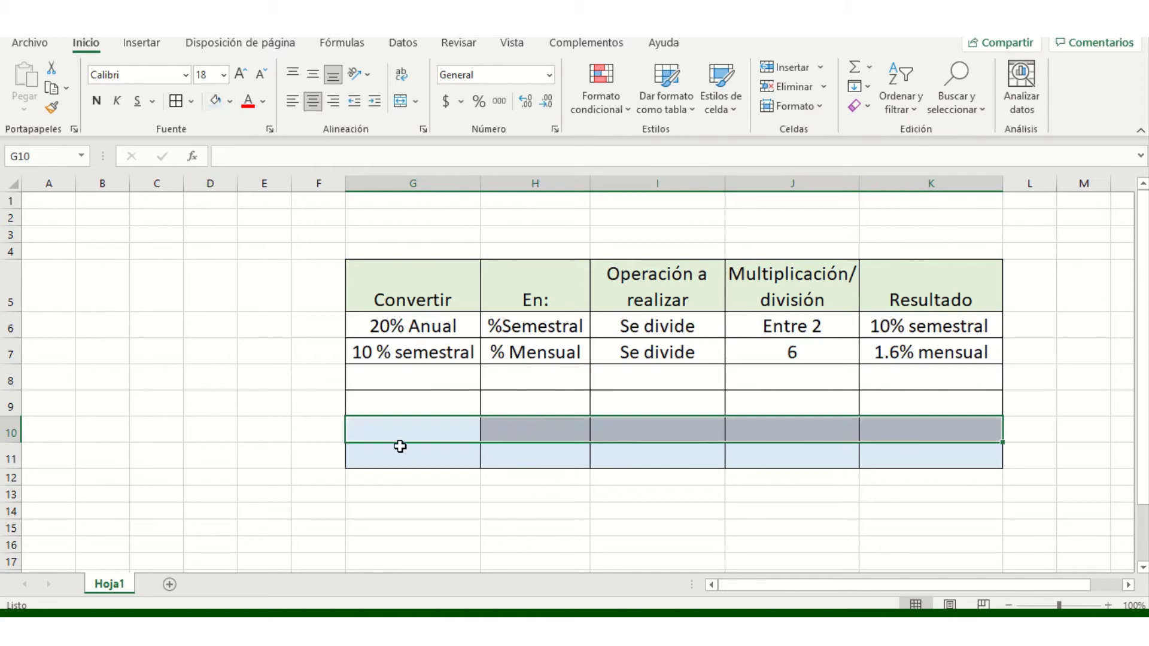
Start the third conversion row with "2% diario" in G8 and "% bimestral" in H8
double_click(419, 382)
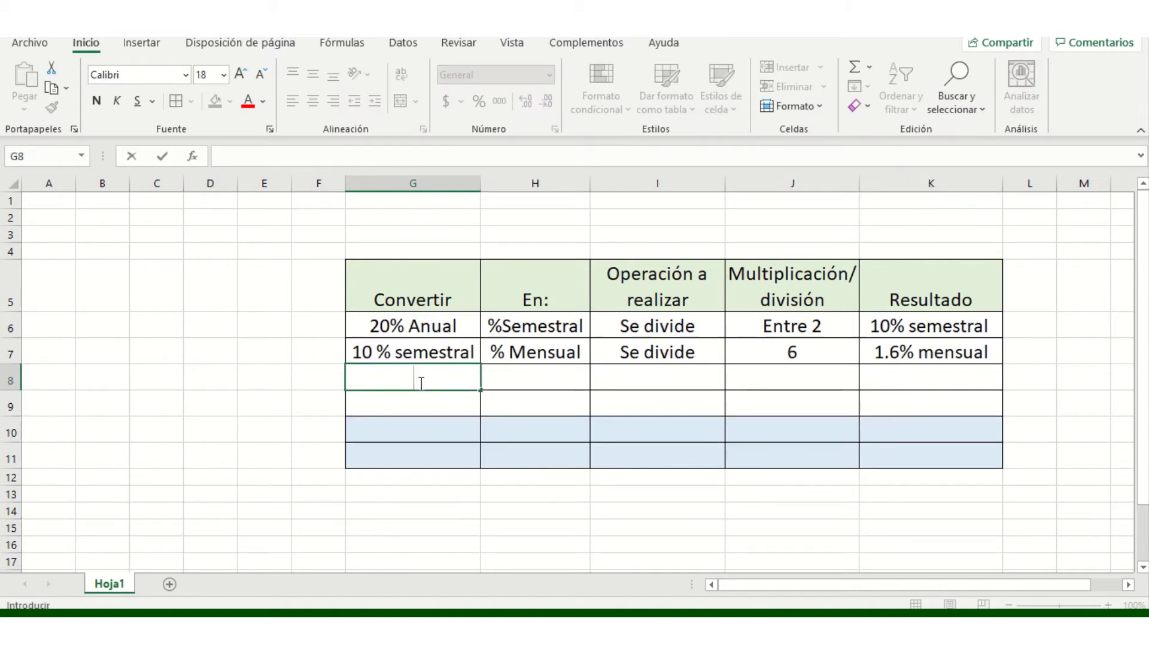
type("2% diaria")
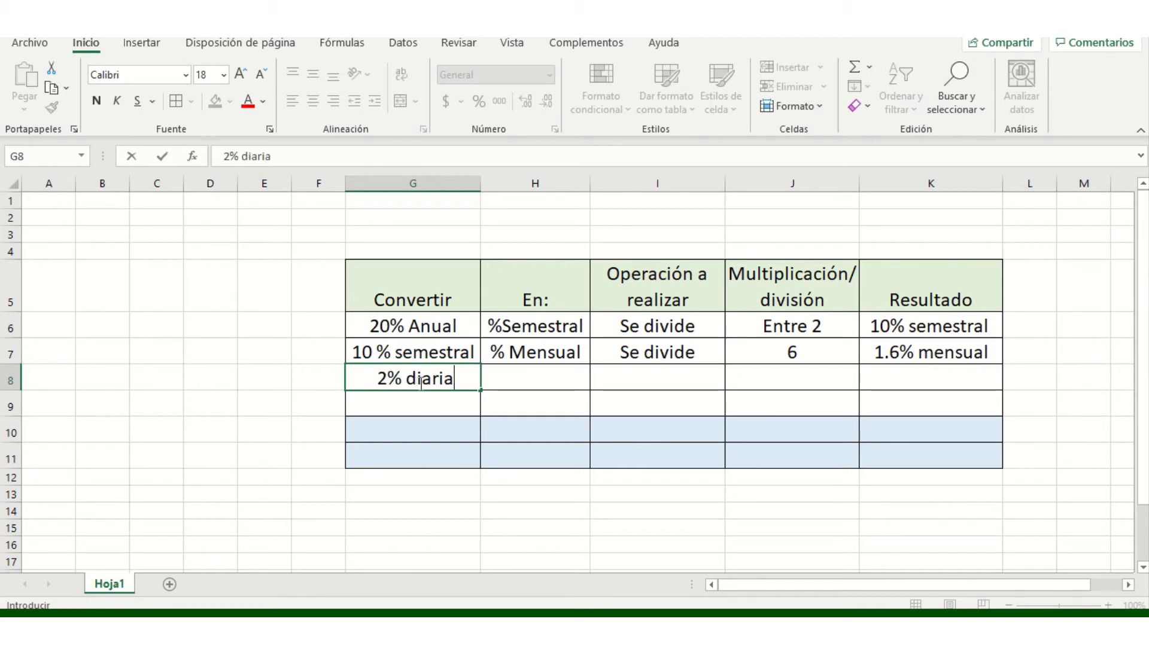
key("BackSpace")
type("o")
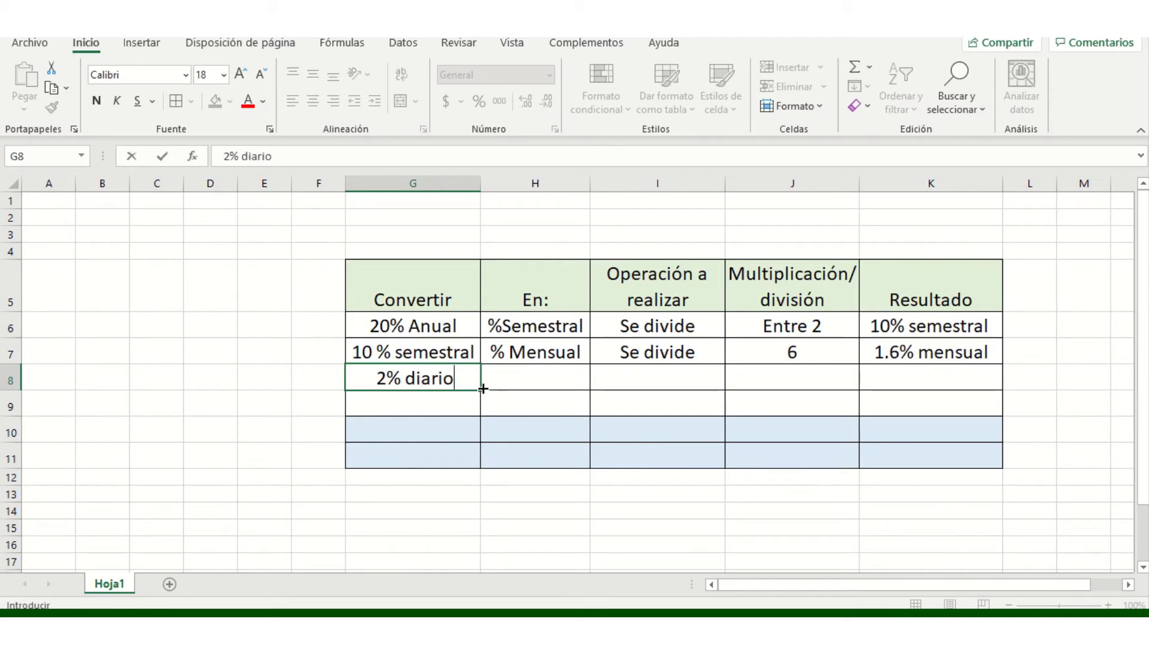
left_click(552, 380)
double_click(551, 382)
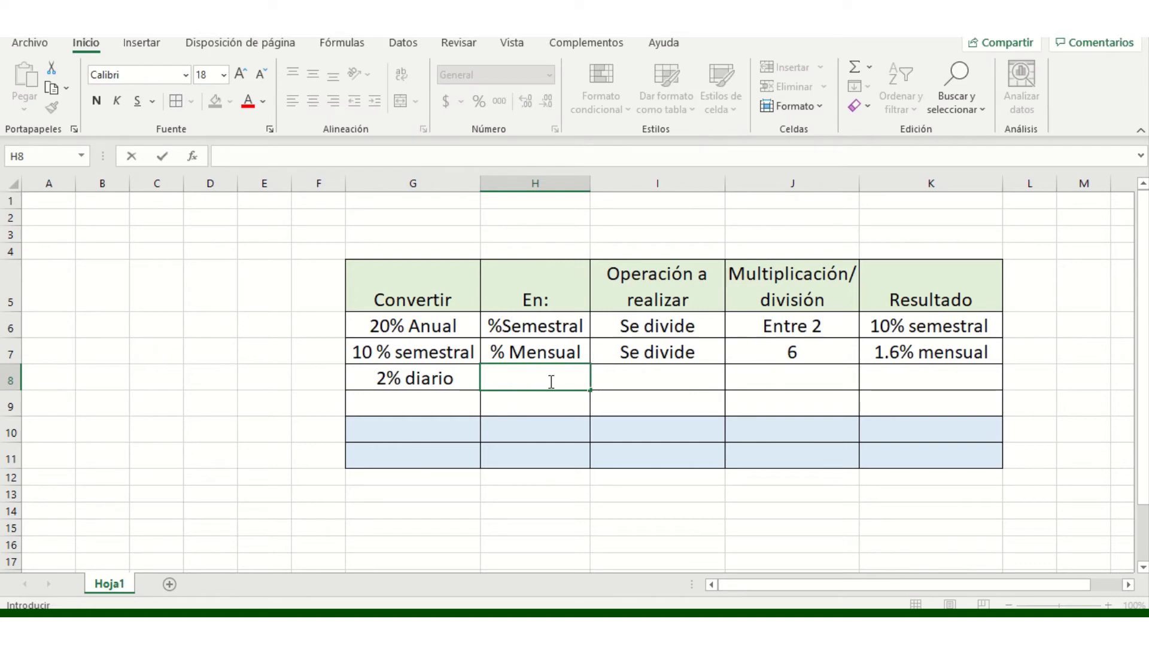
type("% bimestral")
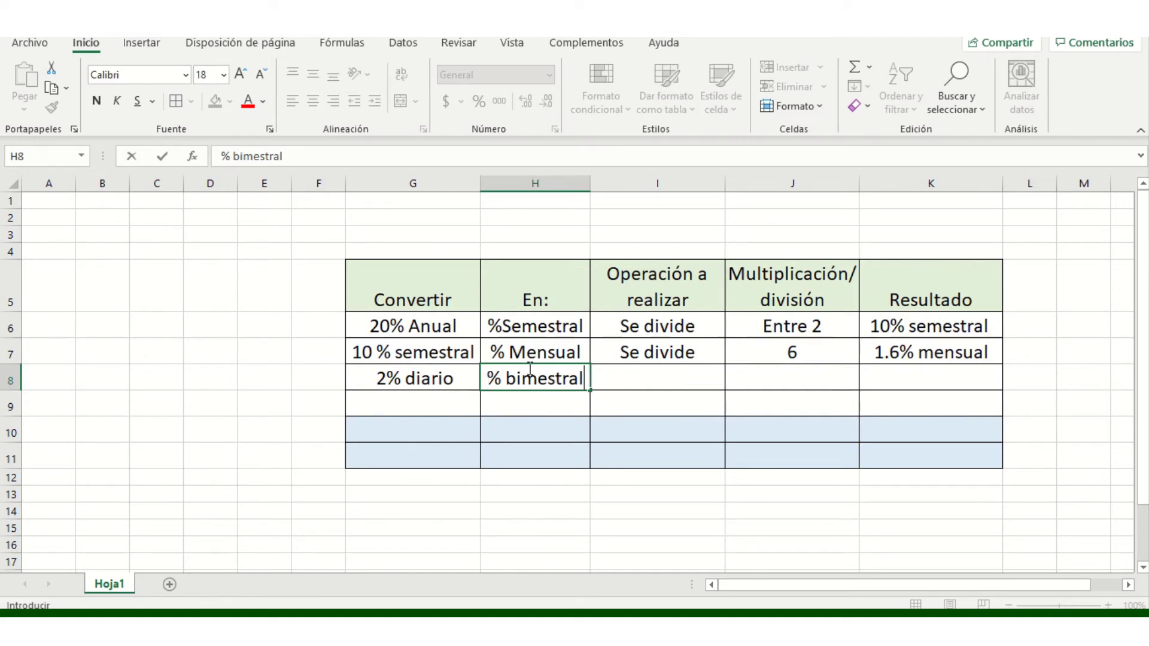
Enter "Se multiplica" as the operation in I8 and the multiplier 60 in J8
left_click(614, 377)
double_click(620, 376)
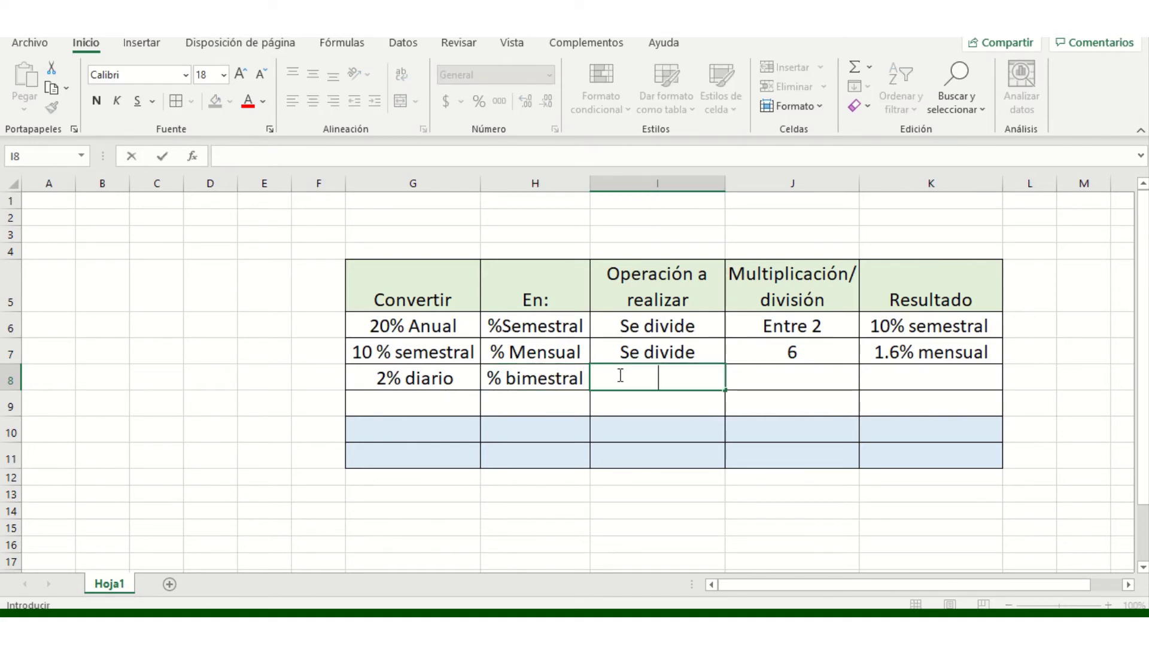
type("Se muo")
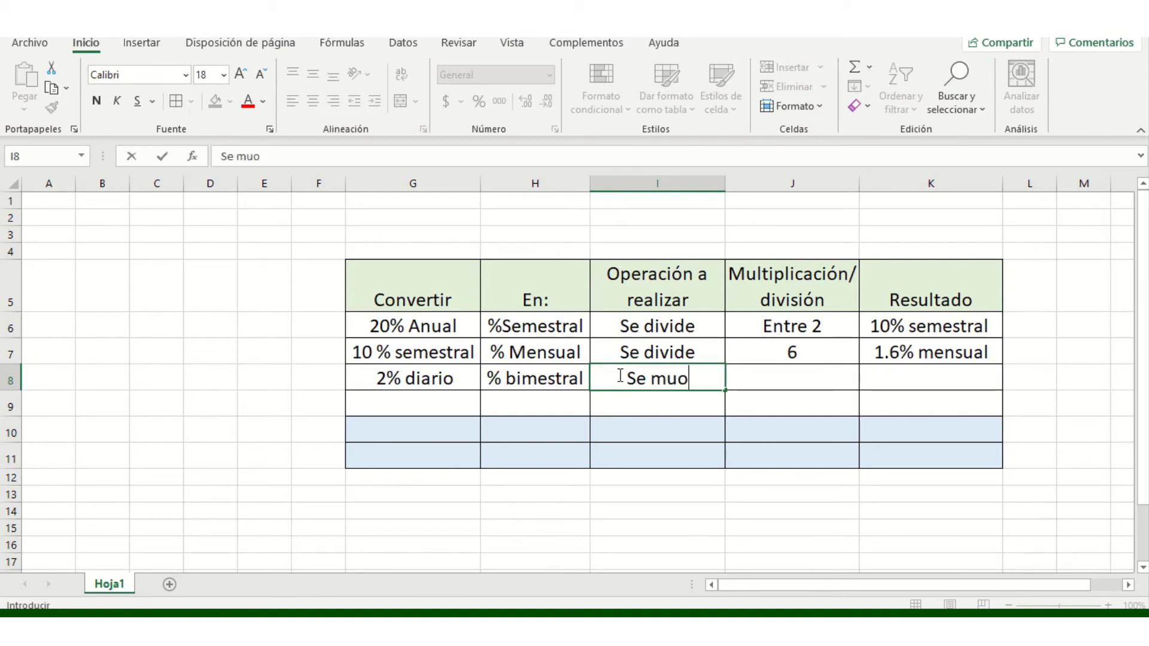
key("BackSpace")
type("lti")
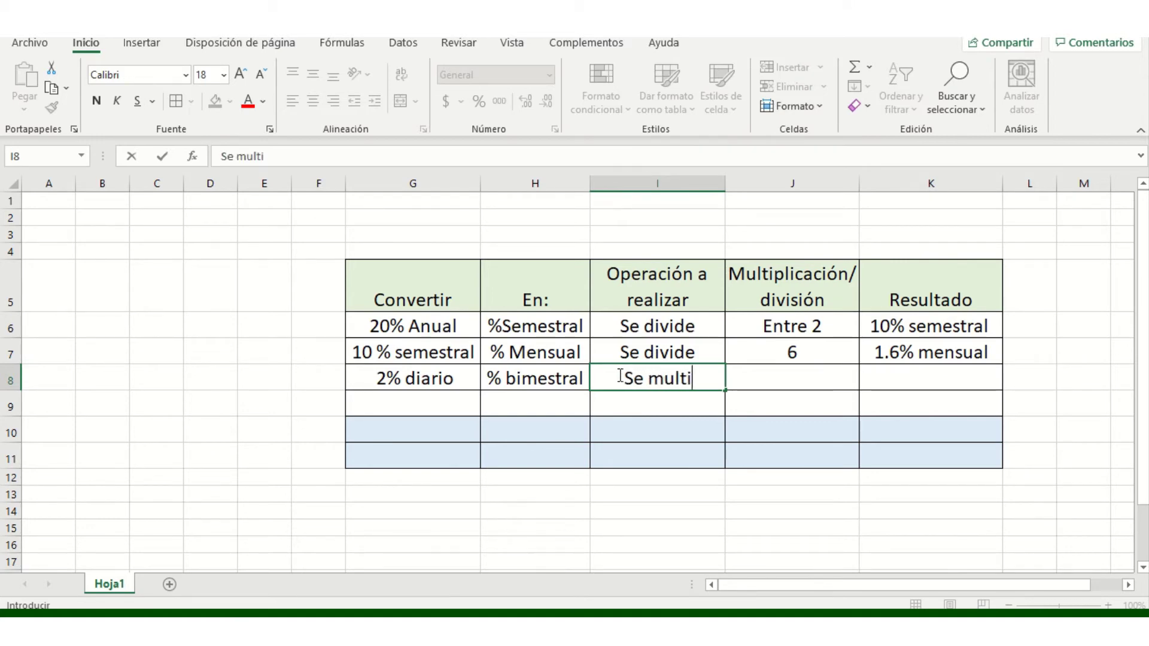
type("plica")
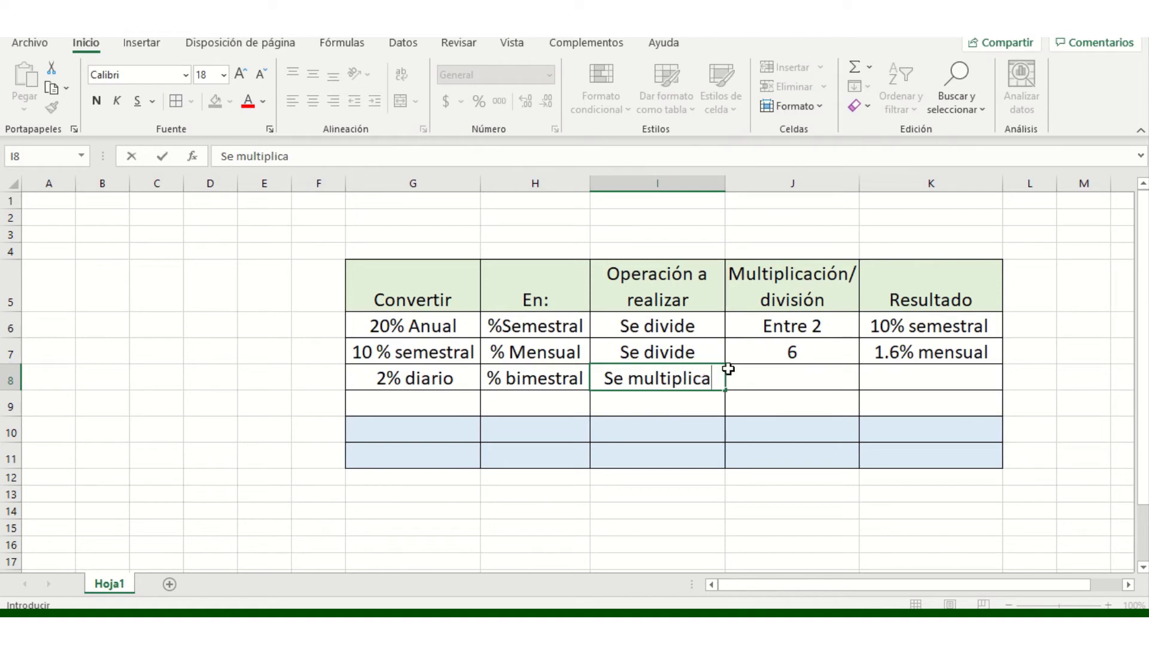
left_click(765, 367)
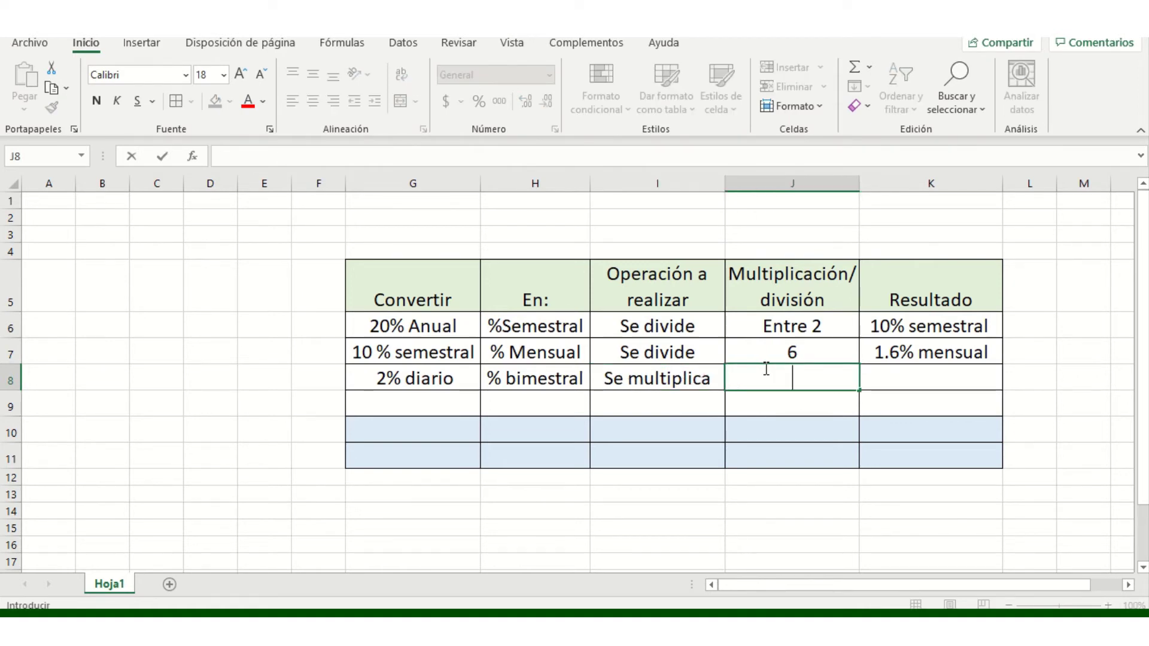
type("60")
Change the rate in G8 to "1% diario" and enter "60% bimestral" as the result in K8
double_click(902, 368)
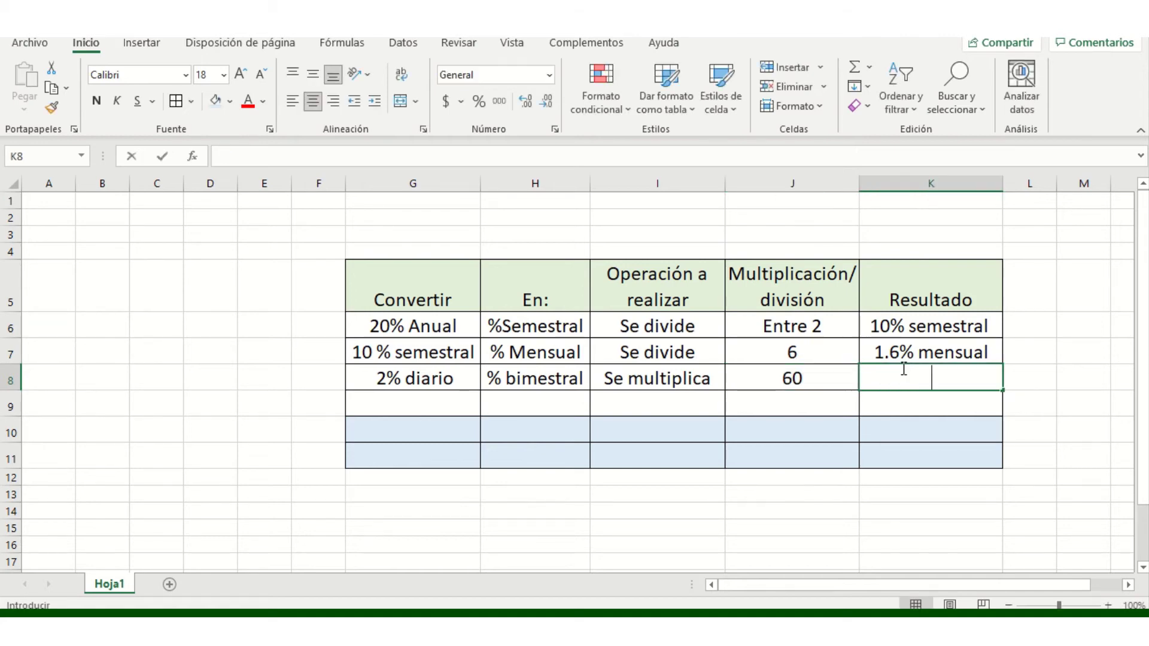
double_click(386, 379)
double_click(386, 378)
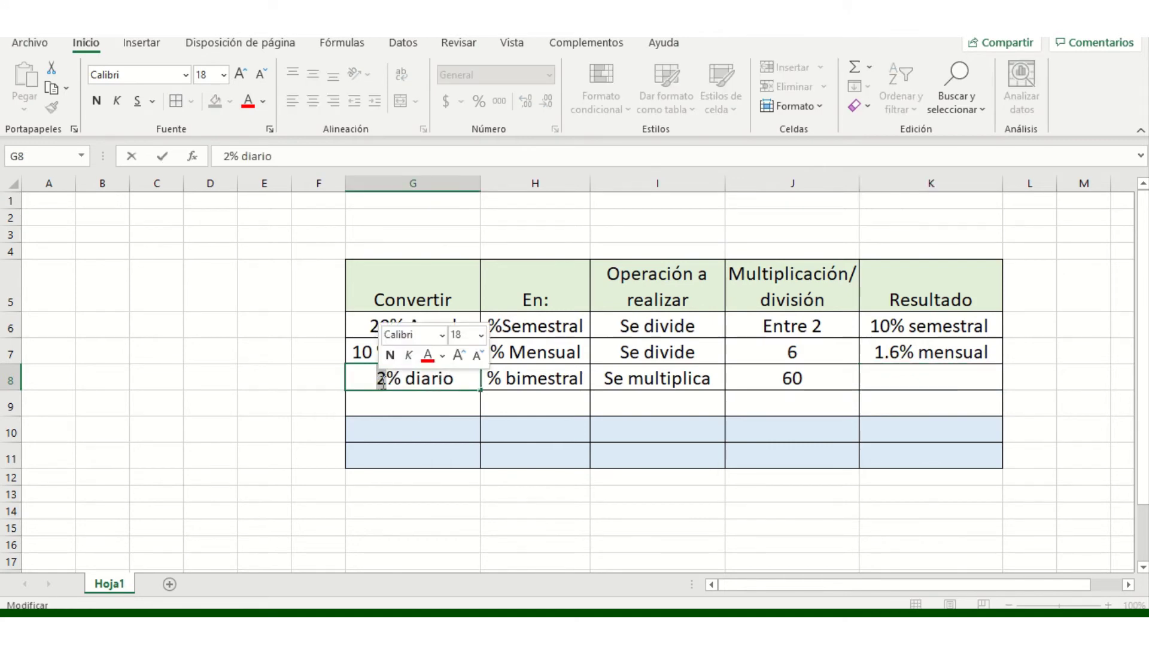
type("1")
double_click(902, 381)
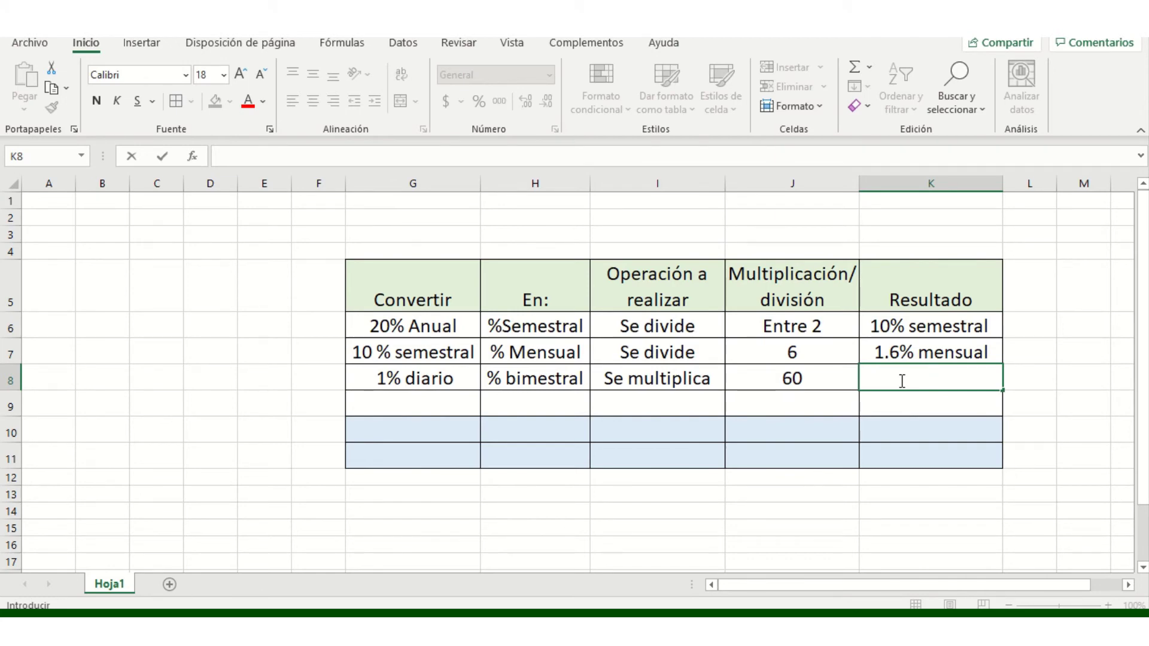
type("60% bimestral")
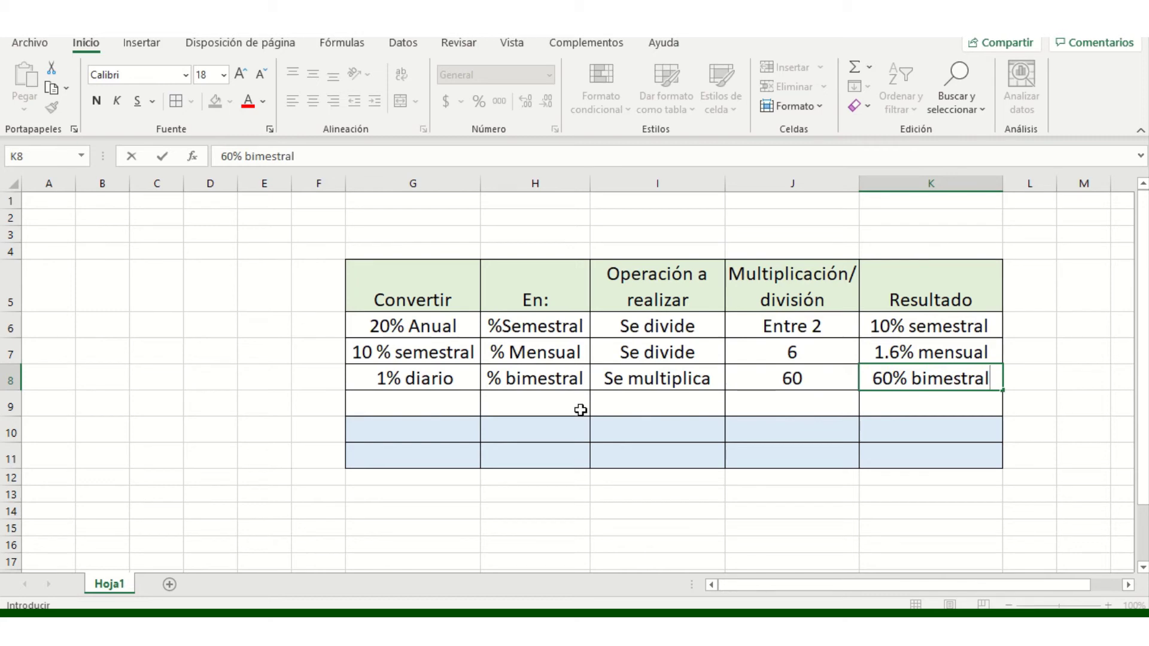
Start the fourth conversion row with "5 % mensual" in G9 and "% Anual" in H9
double_click(403, 407)
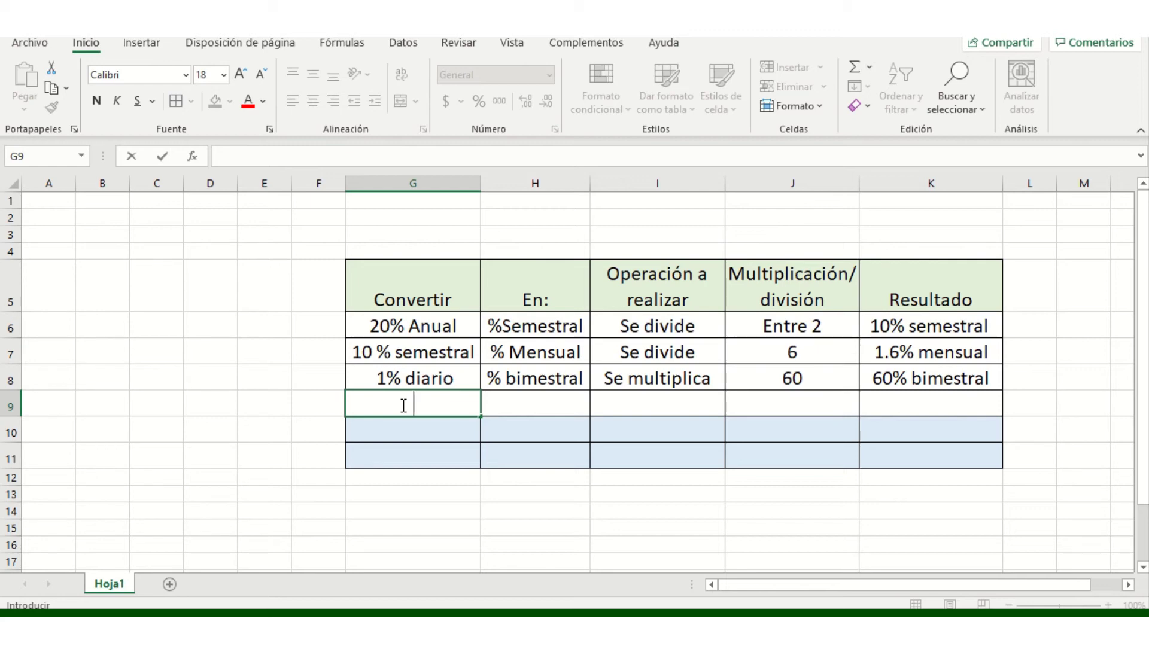
type("5 % mensi")
key("BackSpace")
type("ual")
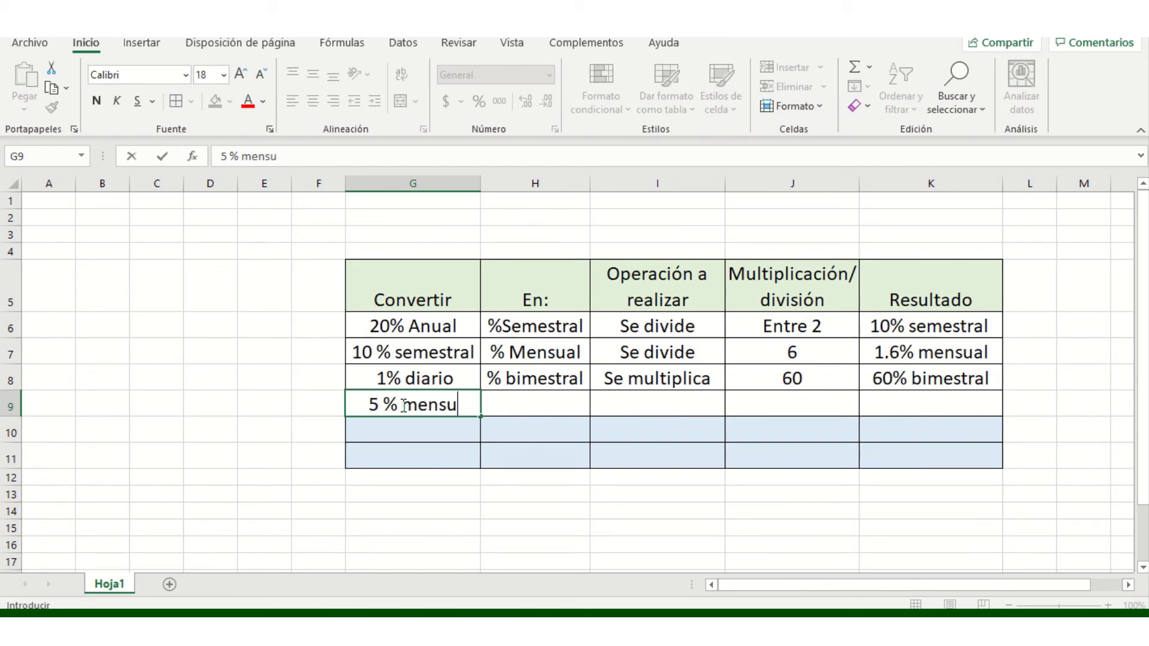
left_click(569, 412)
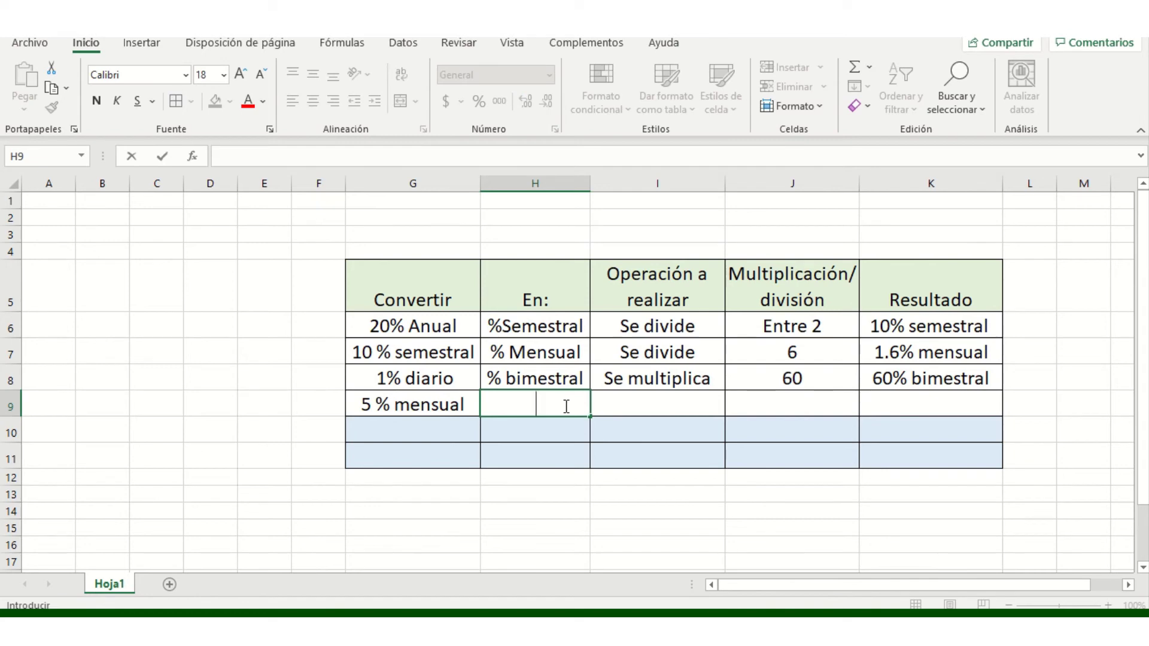
type("% Anual")
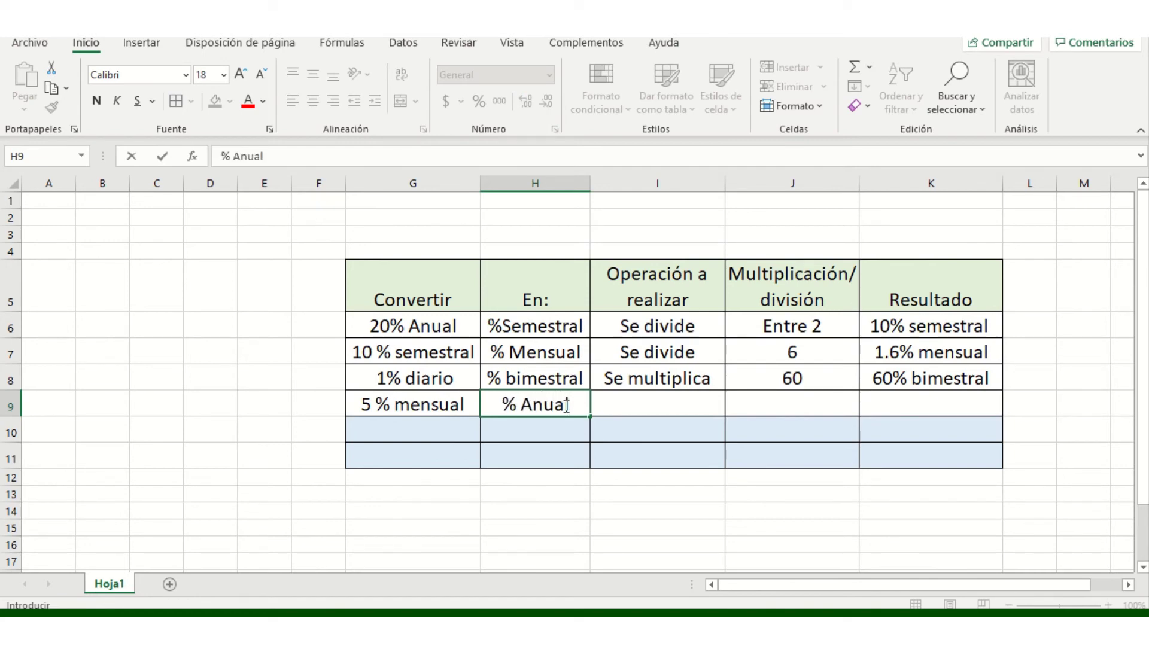
Enter "Se multiplica" as the operation in I9 and the multiplier 12 in J9
left_click(650, 407)
type("S")
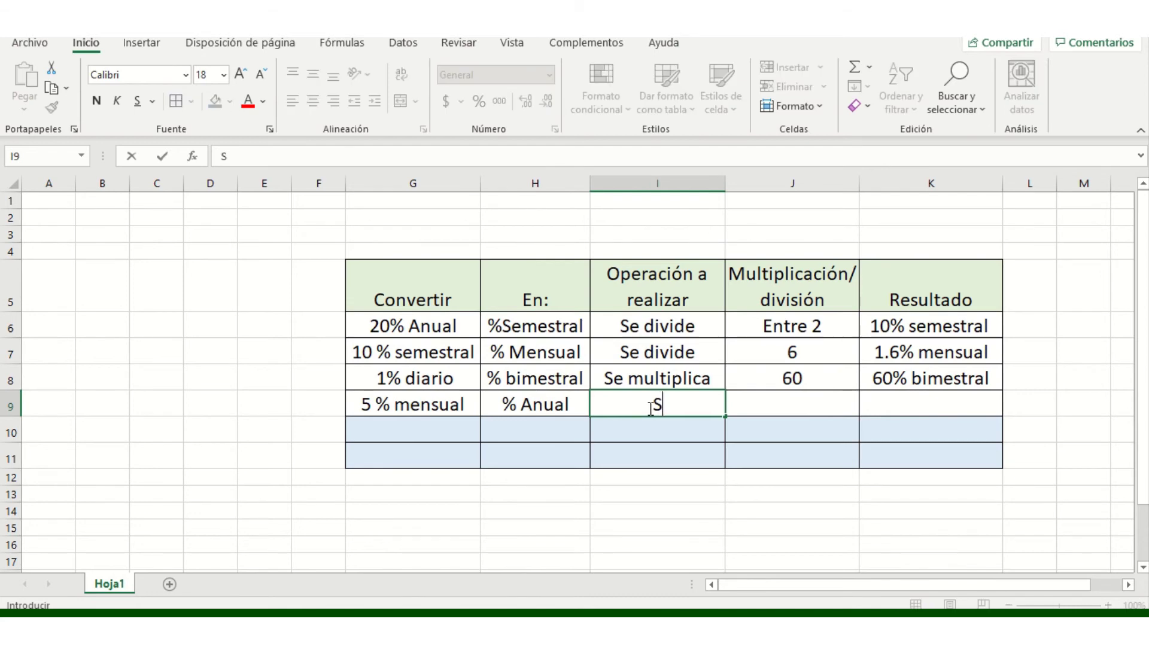
type("e multiplica")
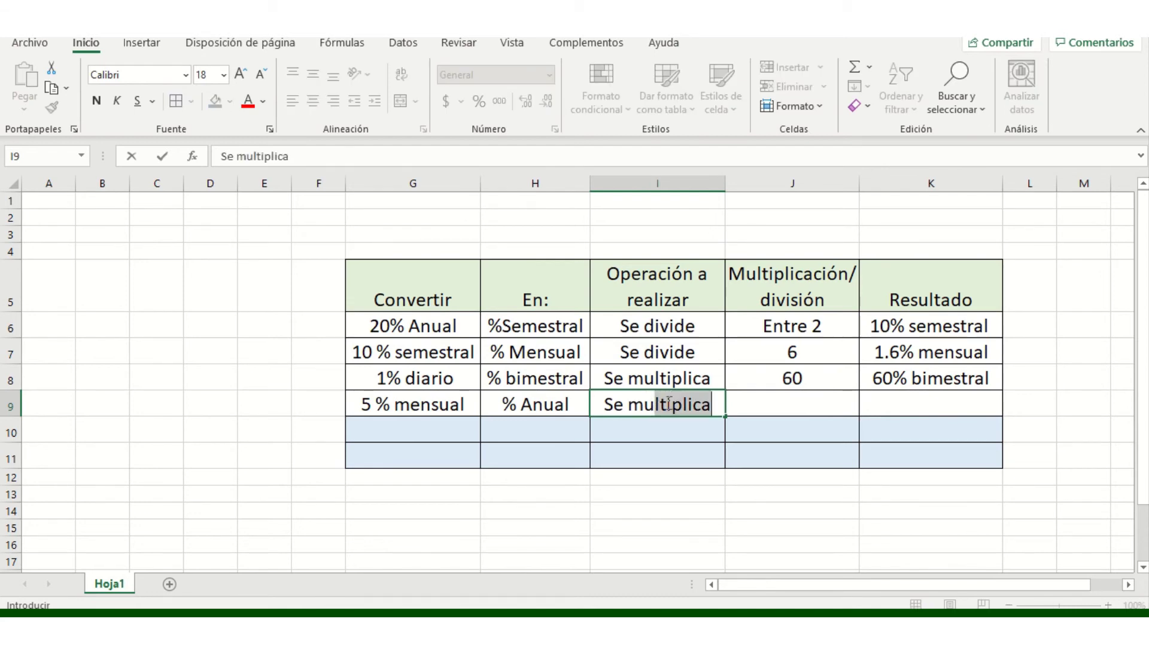
left_click(756, 401)
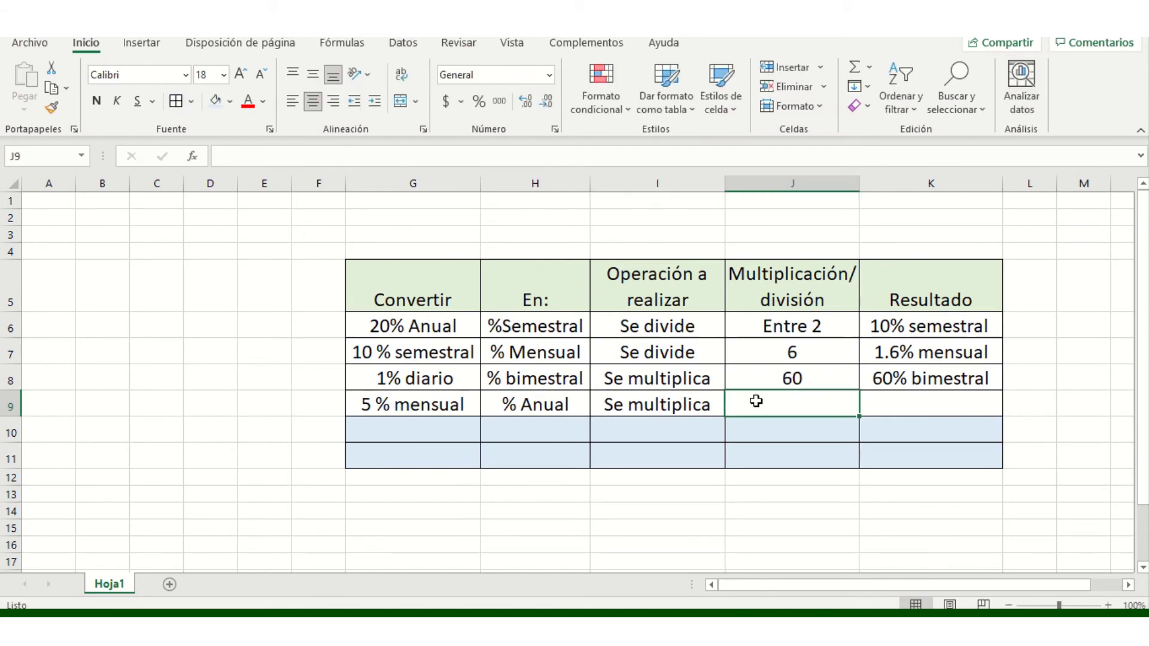
double_click(756, 401)
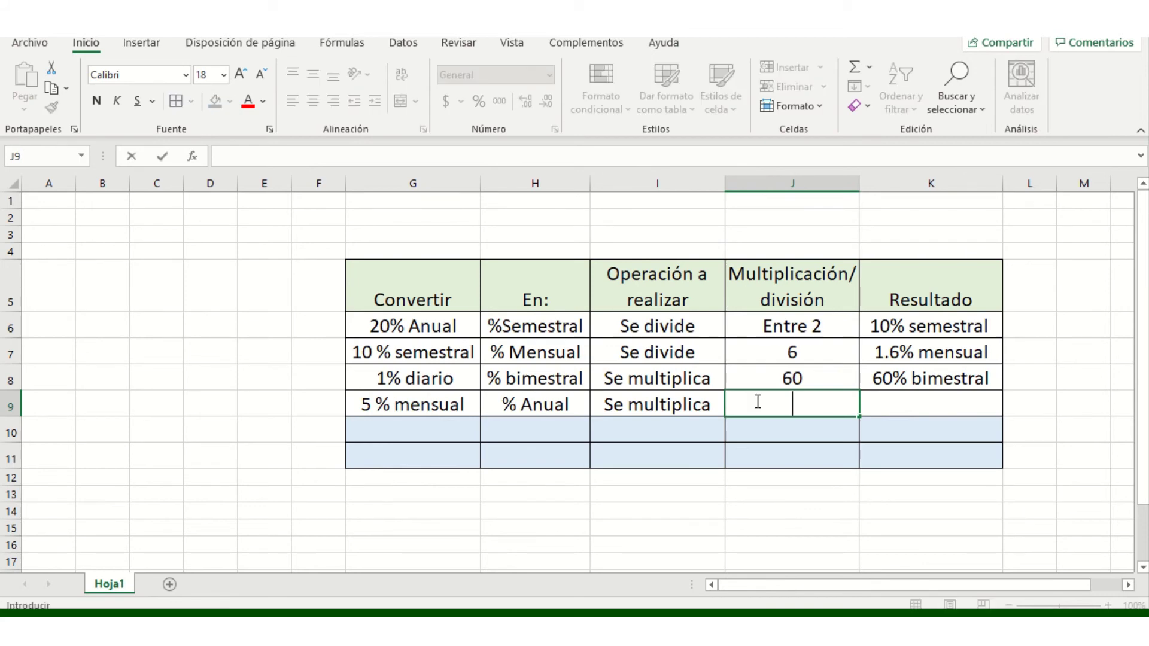
type("12")
Enter "60% anual" as the result in K9, with a space after the percent sign
left_click(898, 404)
double_click(900, 406)
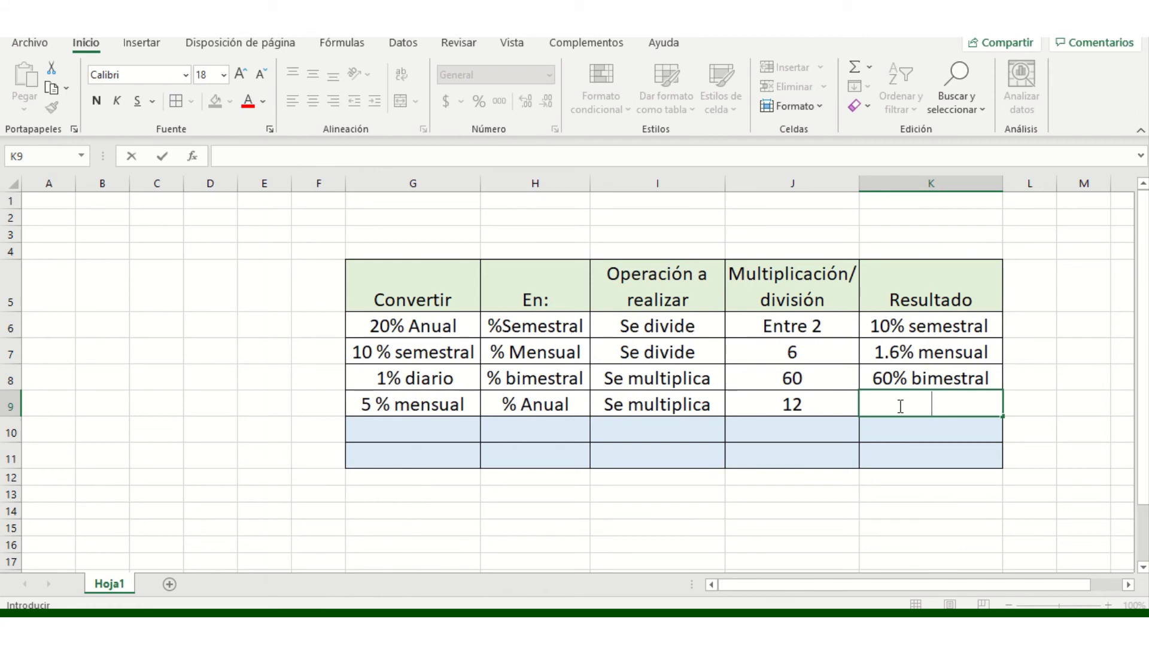
type("60%anual")
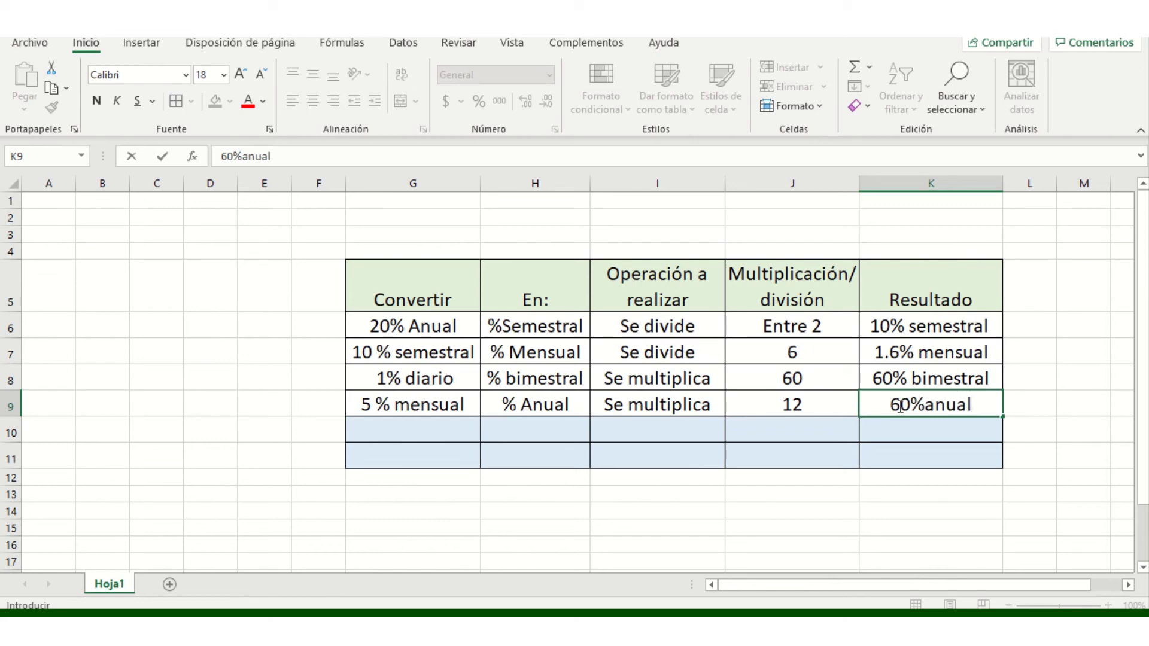
left_click(900, 407)
key("Right")
key("Right")
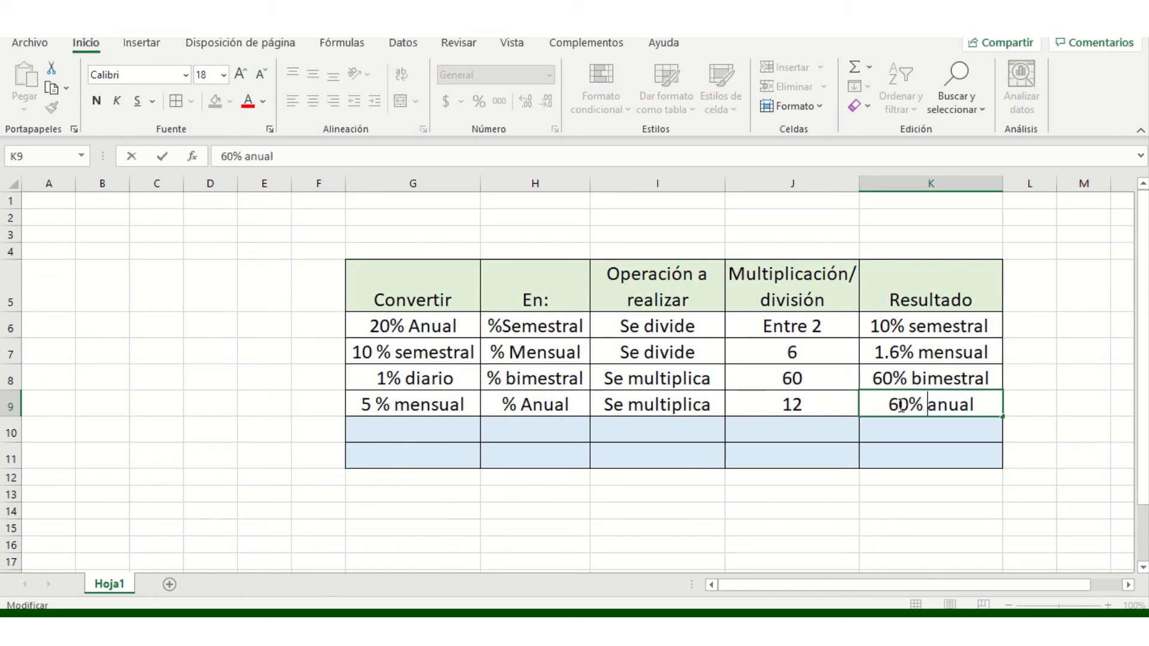
Start the fifth conversion row with "10% semestral" in G10 and "% Anual" in H10
left_click(412, 426)
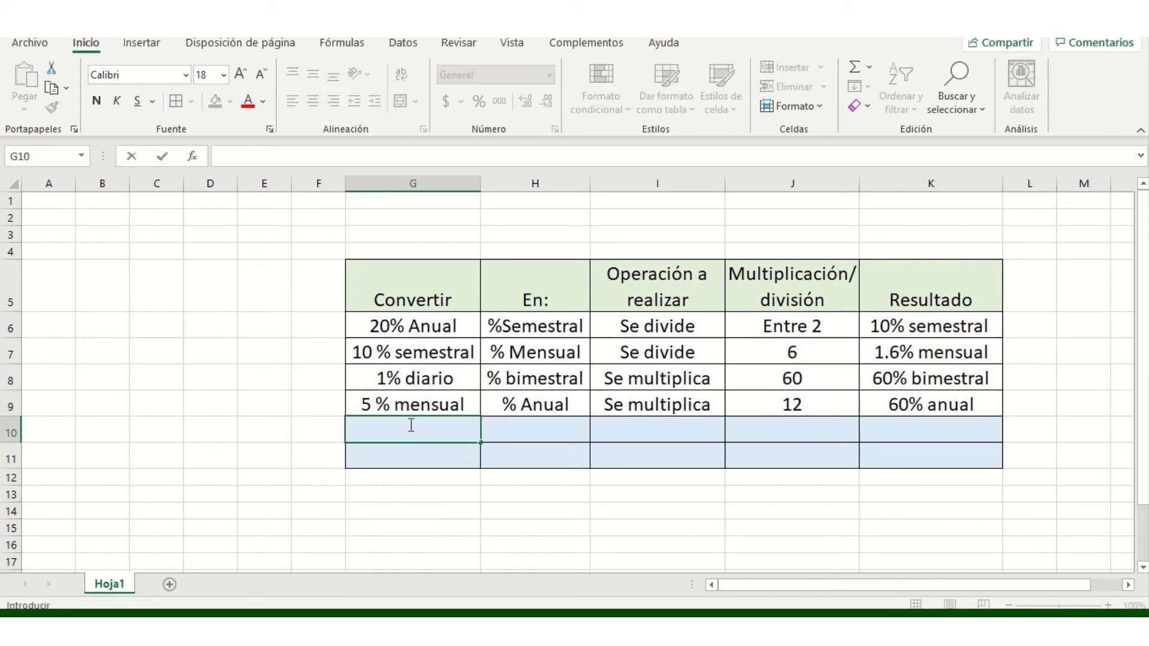
type("10% seme")
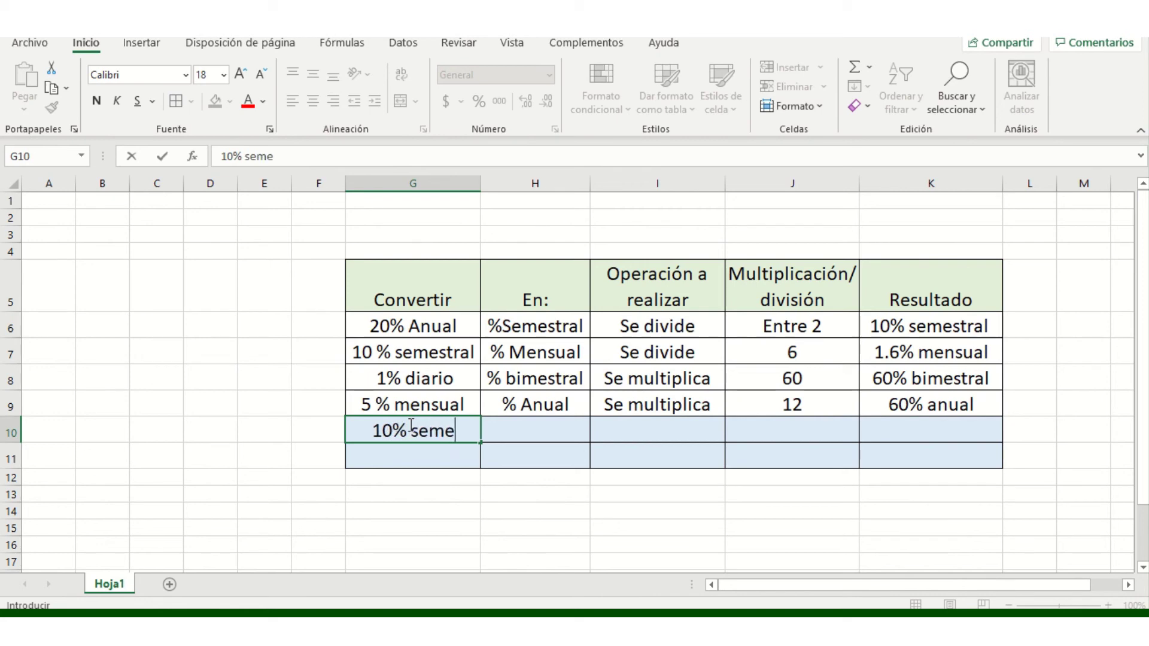
type("stral")
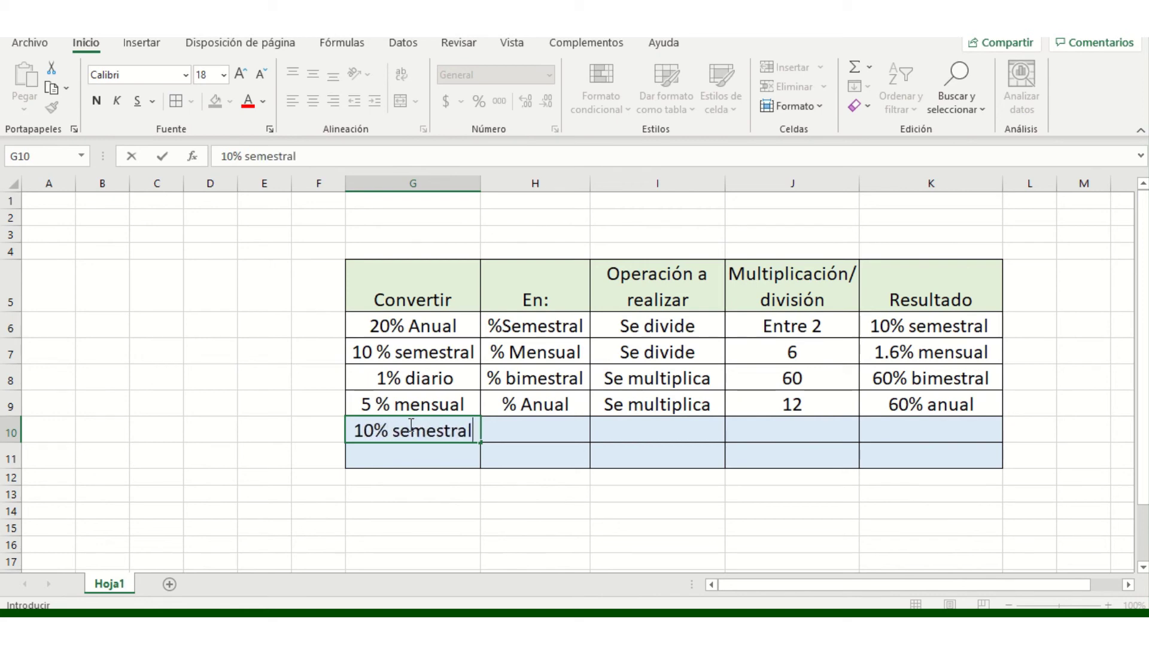
left_click(522, 420)
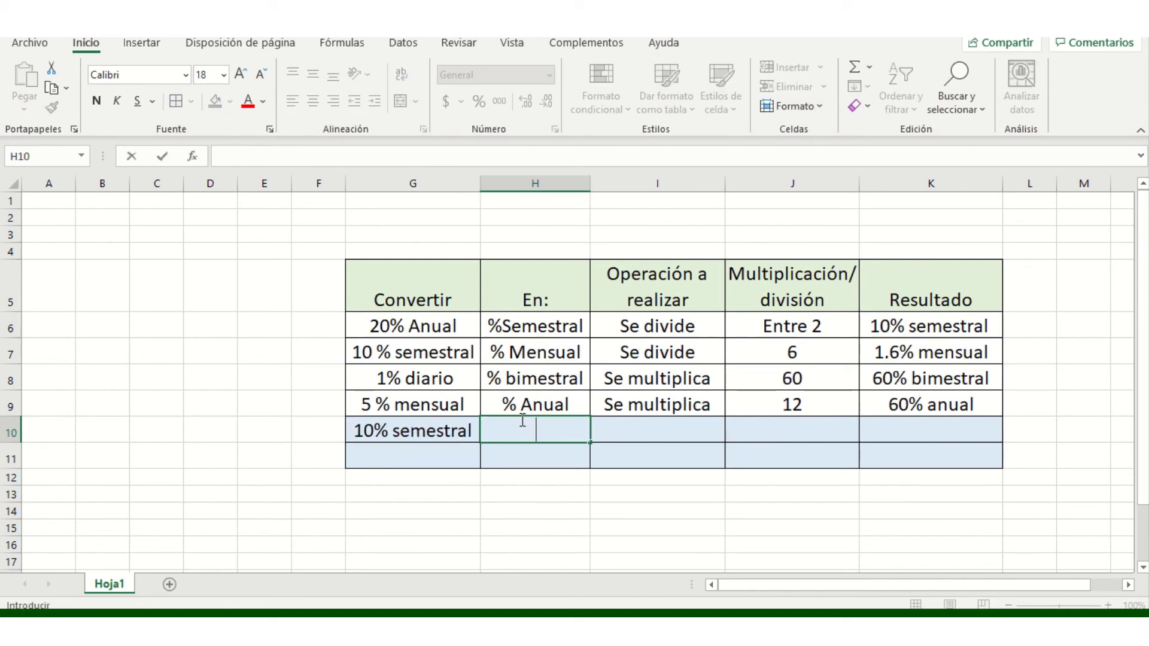
type("% Anual")
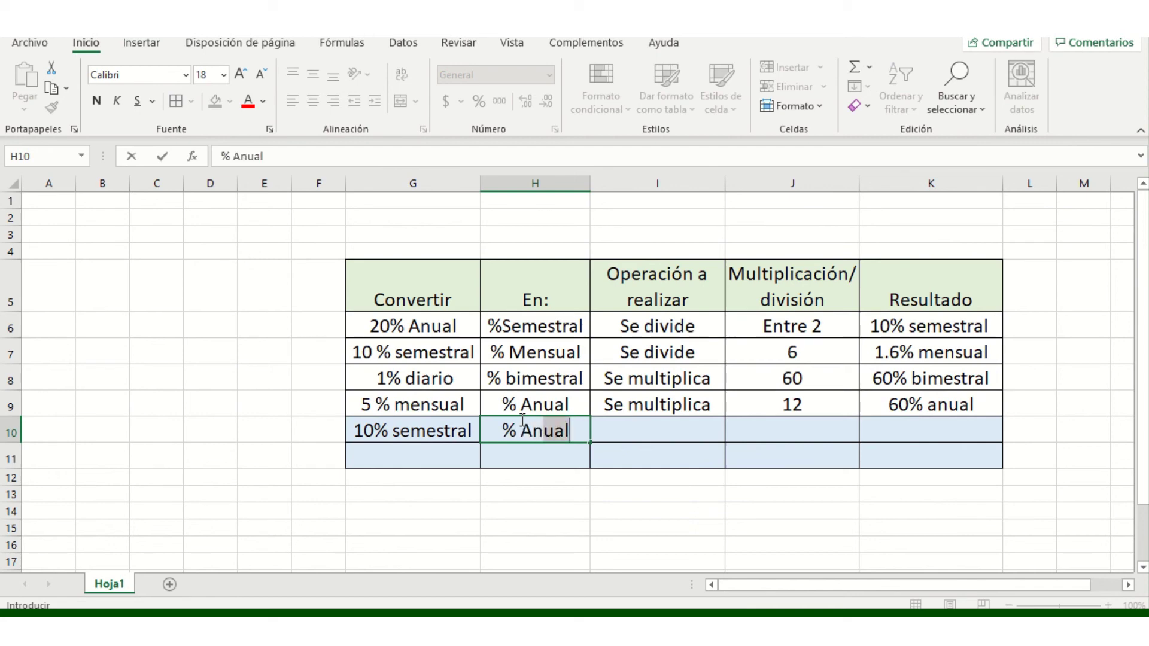
Fill the "Se multiplica" operation from I9 down into I10
left_click(640, 426)
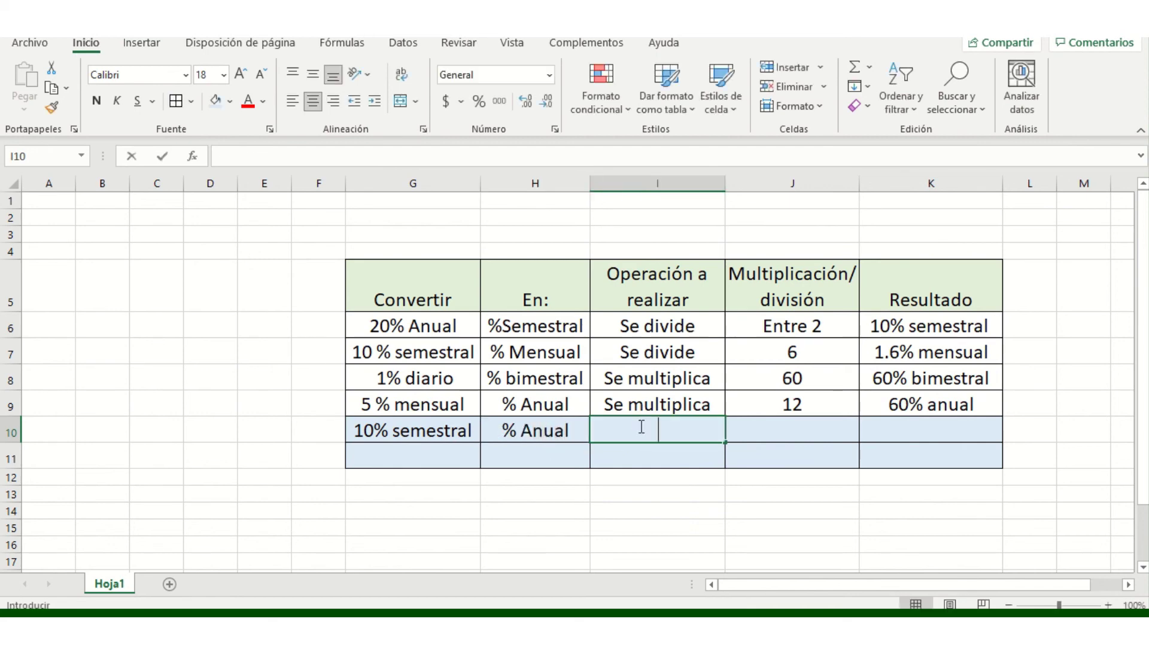
left_click(709, 407)
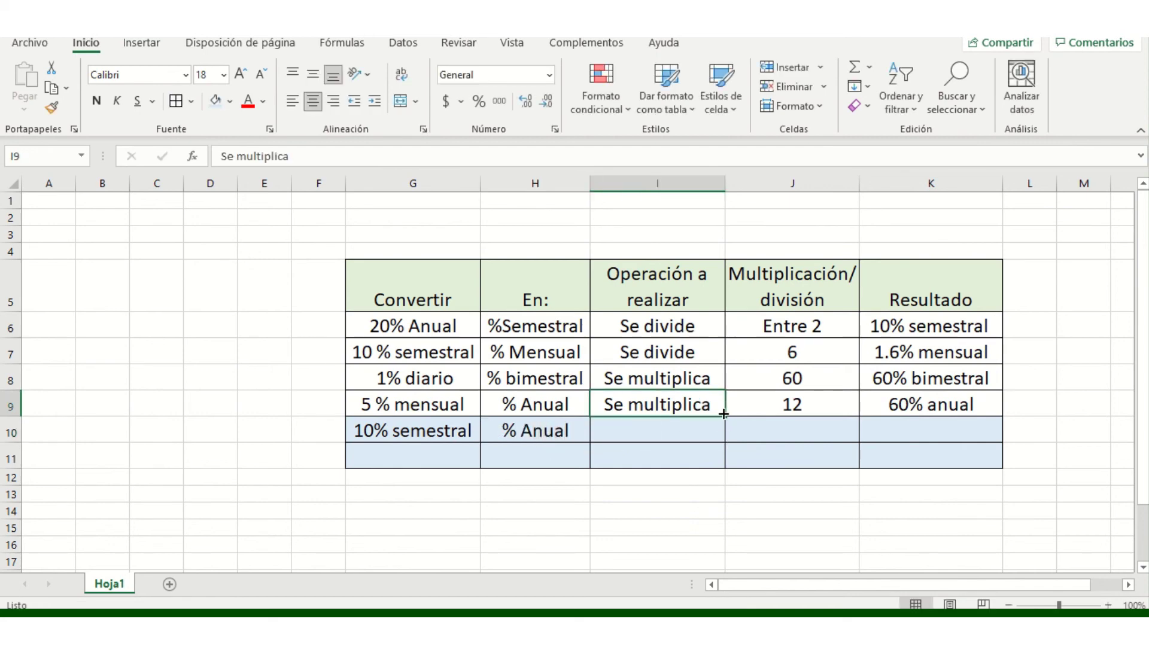
left_click_drag(725, 416, 727, 435)
left_click(780, 436)
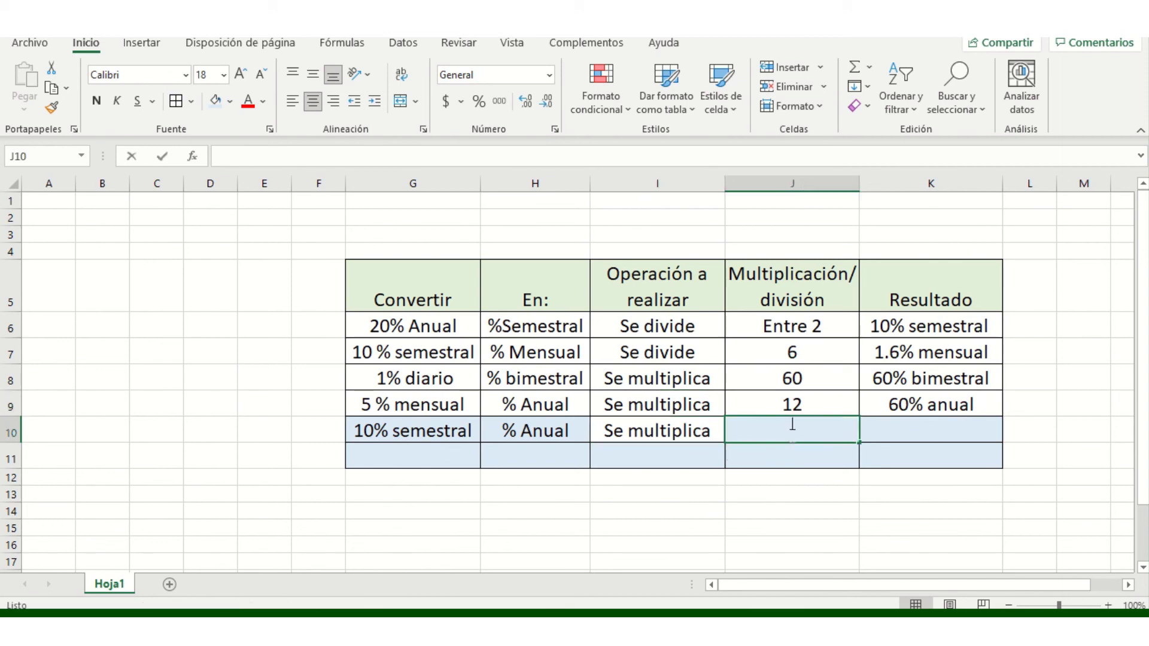
Change the fill colour of the fifth conversion row, G10:K10, to white
left_click(444, 428)
left_click_drag(542, 426, 898, 436)
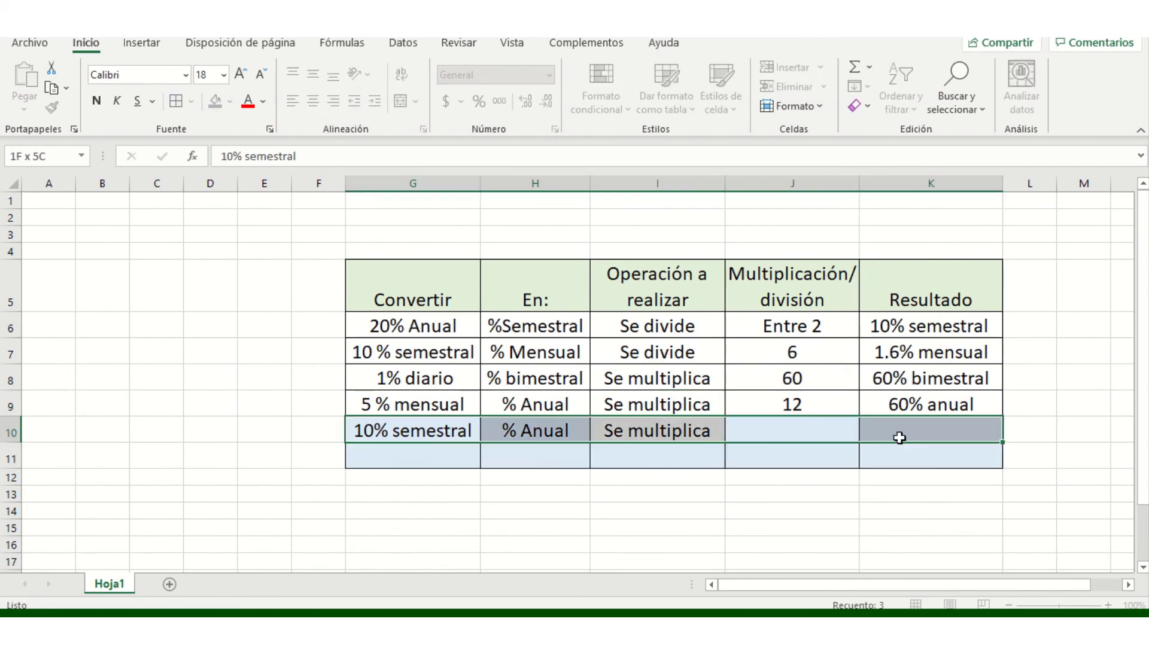
left_click(233, 104)
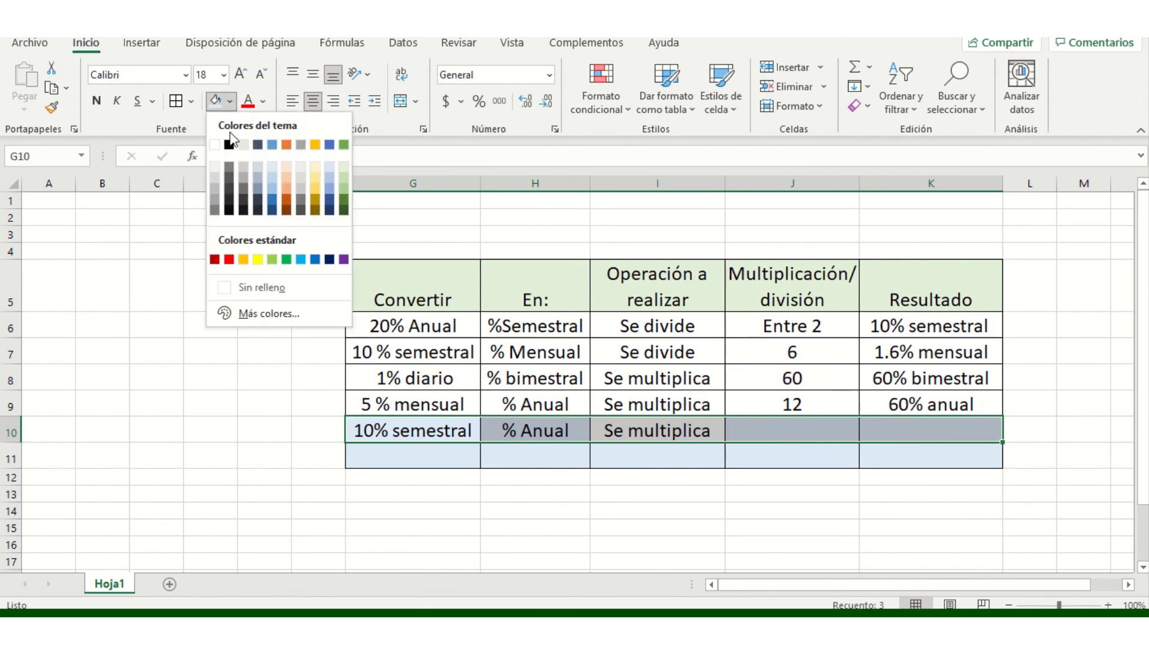
left_click(220, 145)
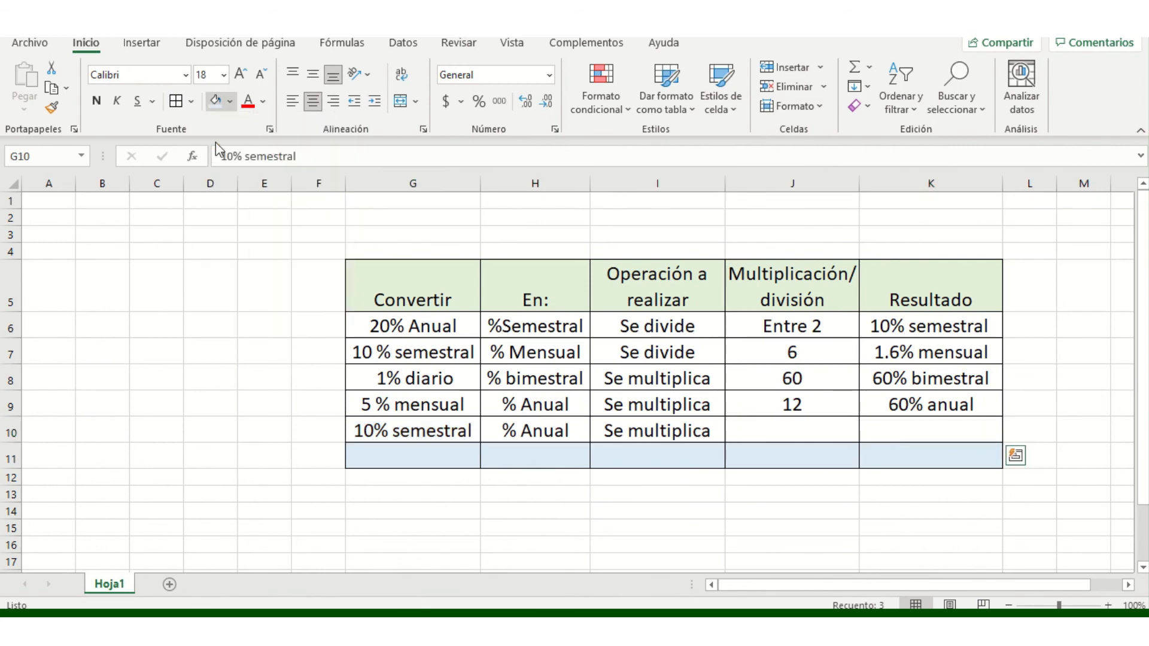
Enter the multiplier 2 in J10 and replace the content of J6 with just 2
double_click(787, 431)
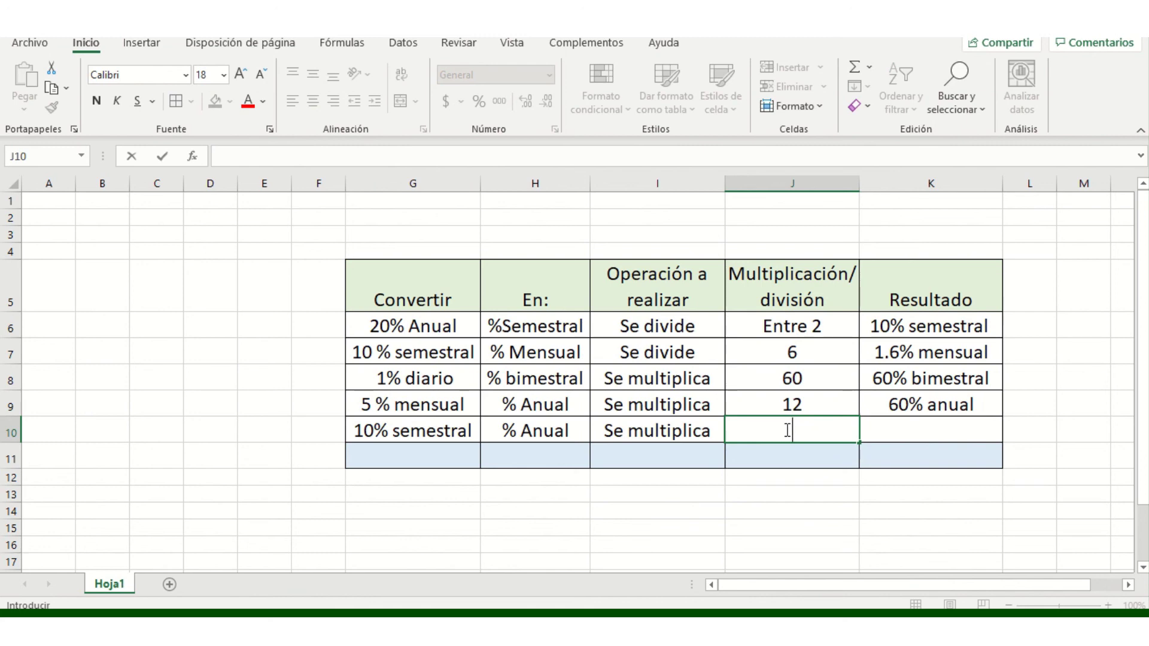
type("2")
left_click(800, 316)
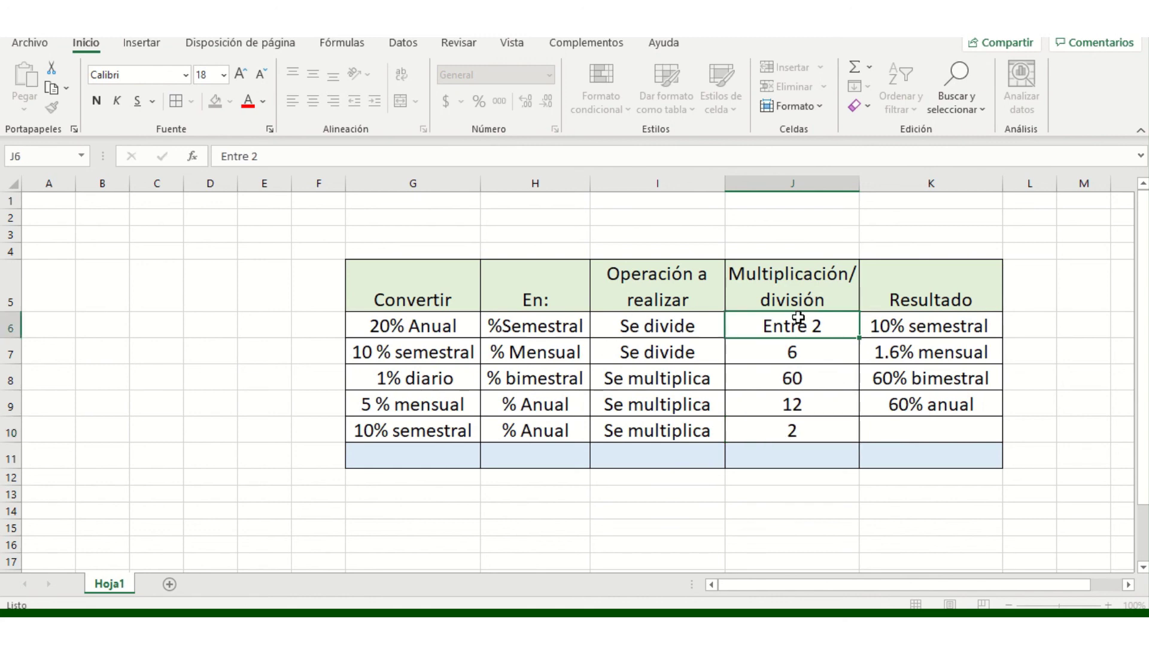
type("2")
Enter "20% anual" as the result of the fifth conversion row in K10
left_click(955, 428)
double_click(955, 428)
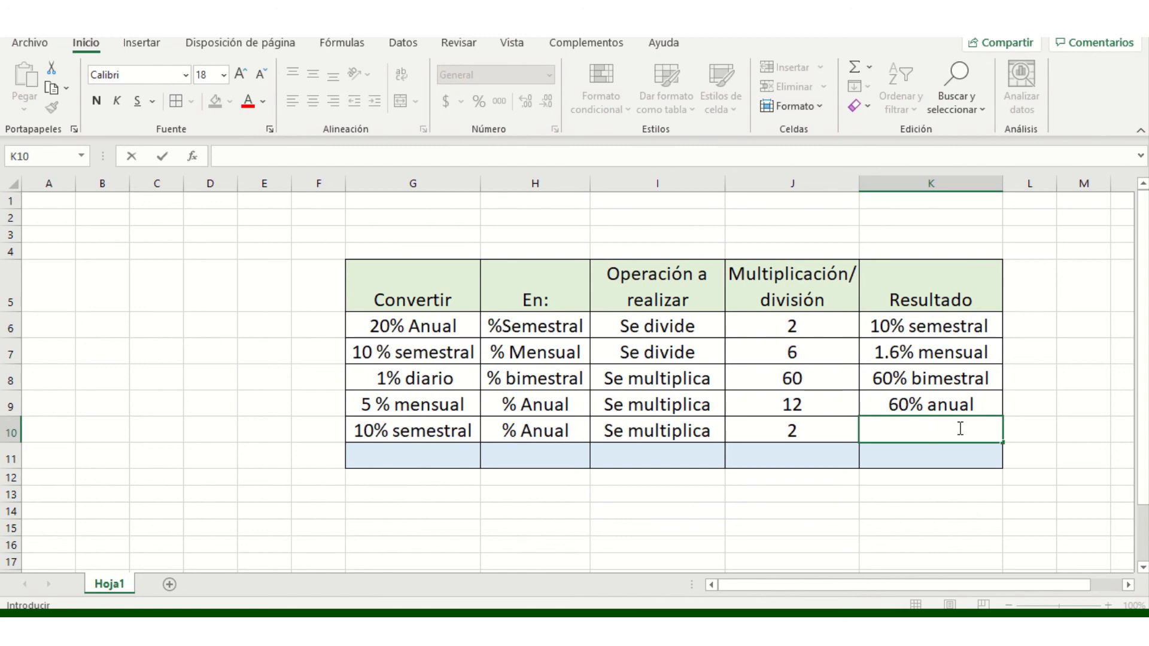
type("20% seme")
key("BackSpace")
key("BackSpace")
key("BackSpace")
key("BackSpace")
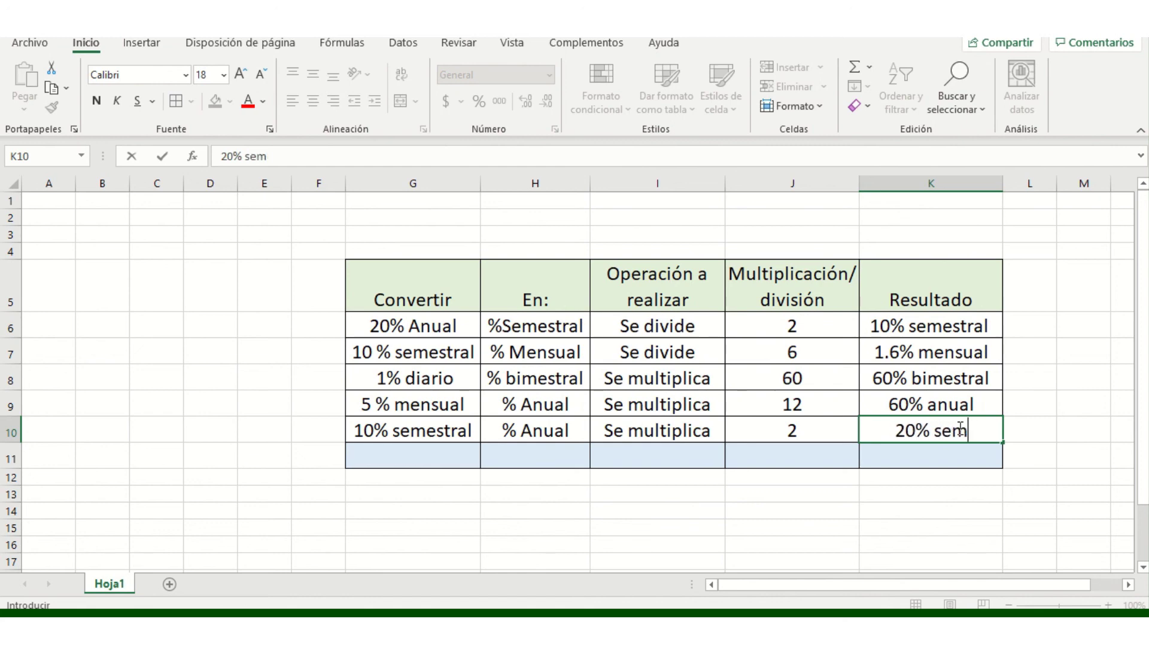
type("anual")
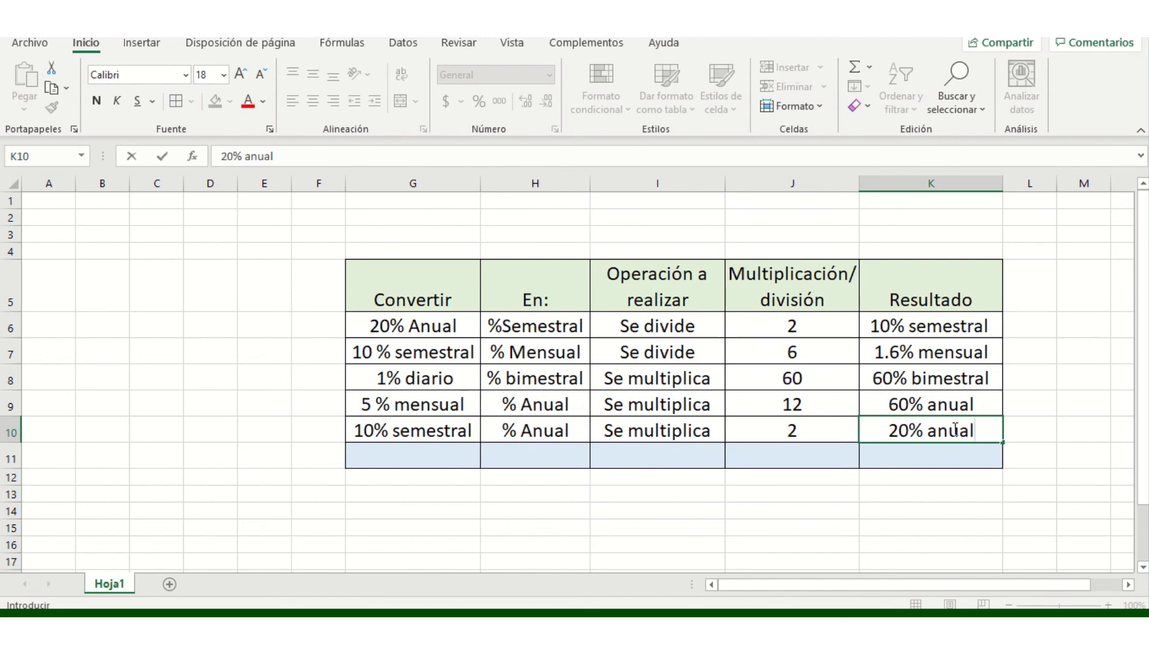
left_click(260, 492)
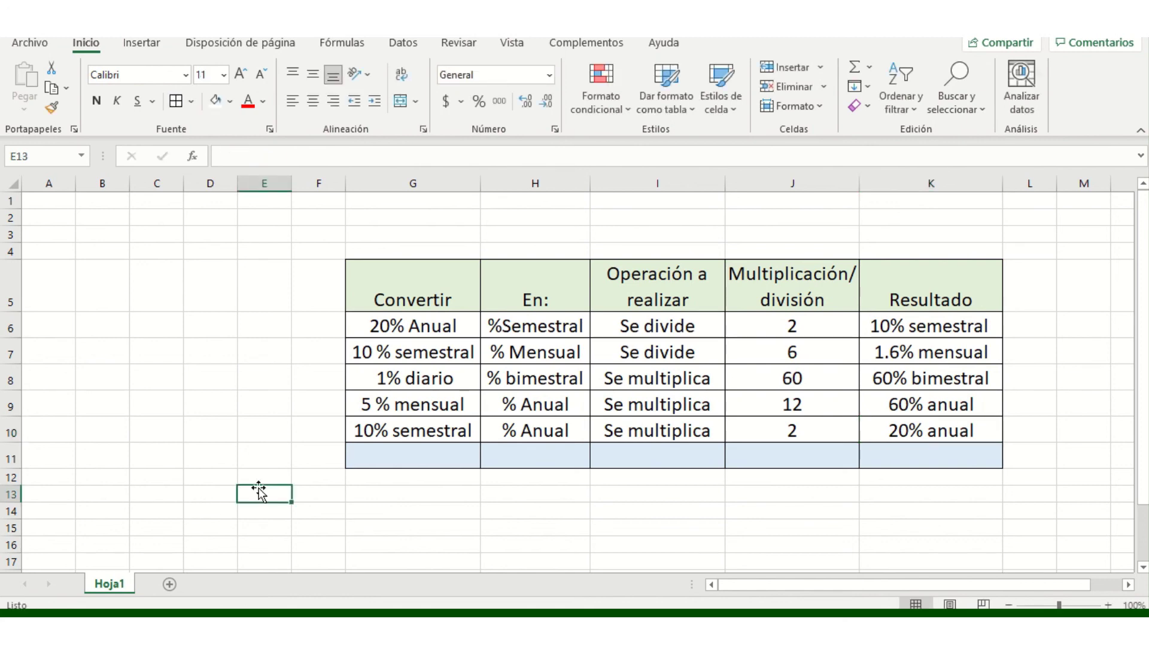
mouse_move(328, 37)
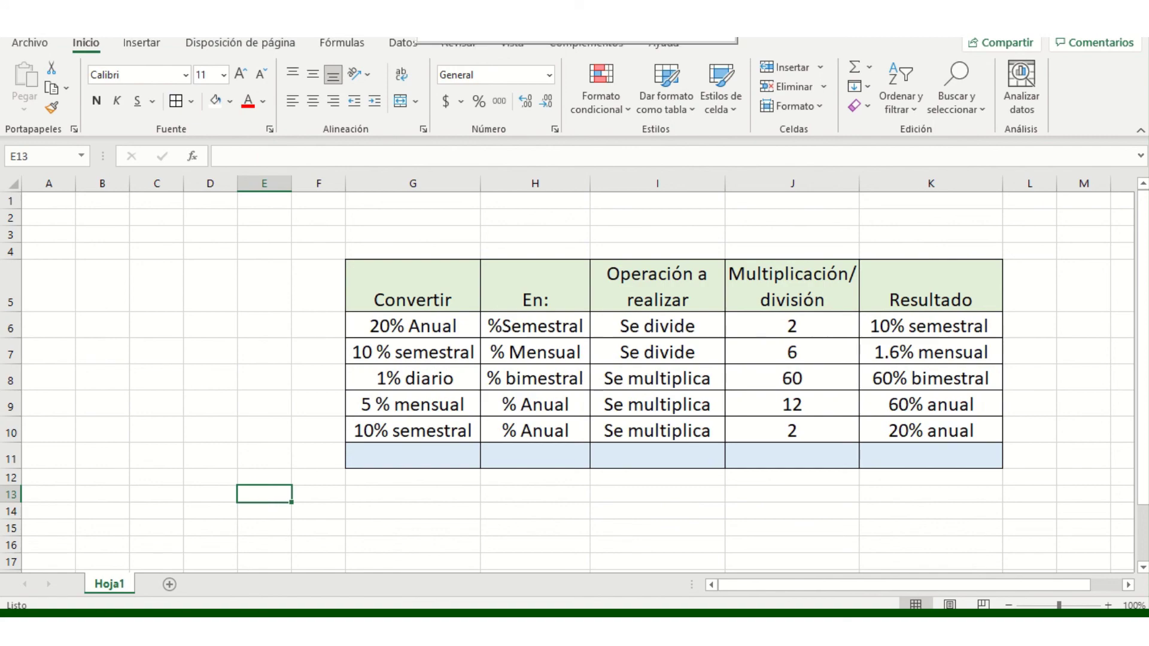